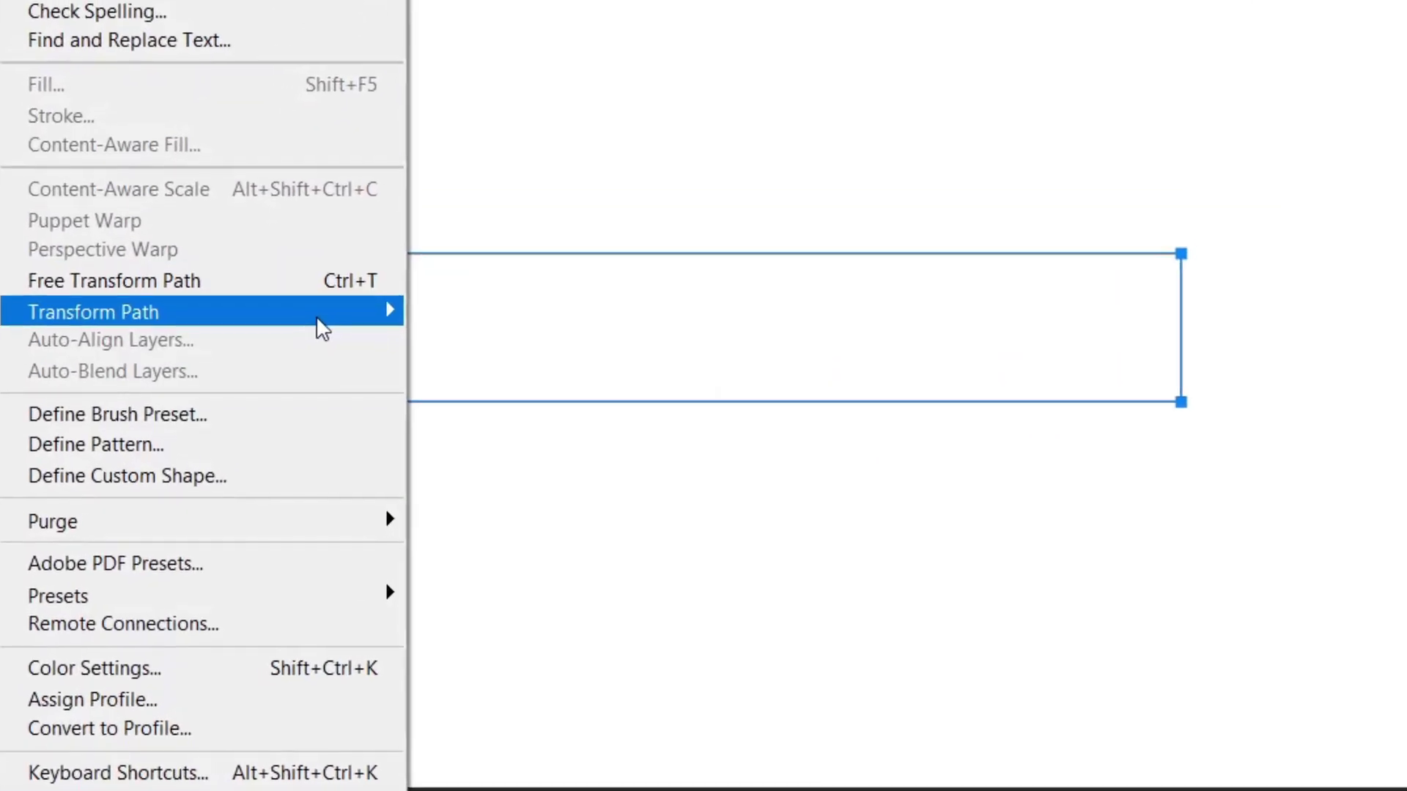
- Browse Edit > Transform Path in Photoshop, leaving the rectangular path unchanged
mouse_move(303, 339)
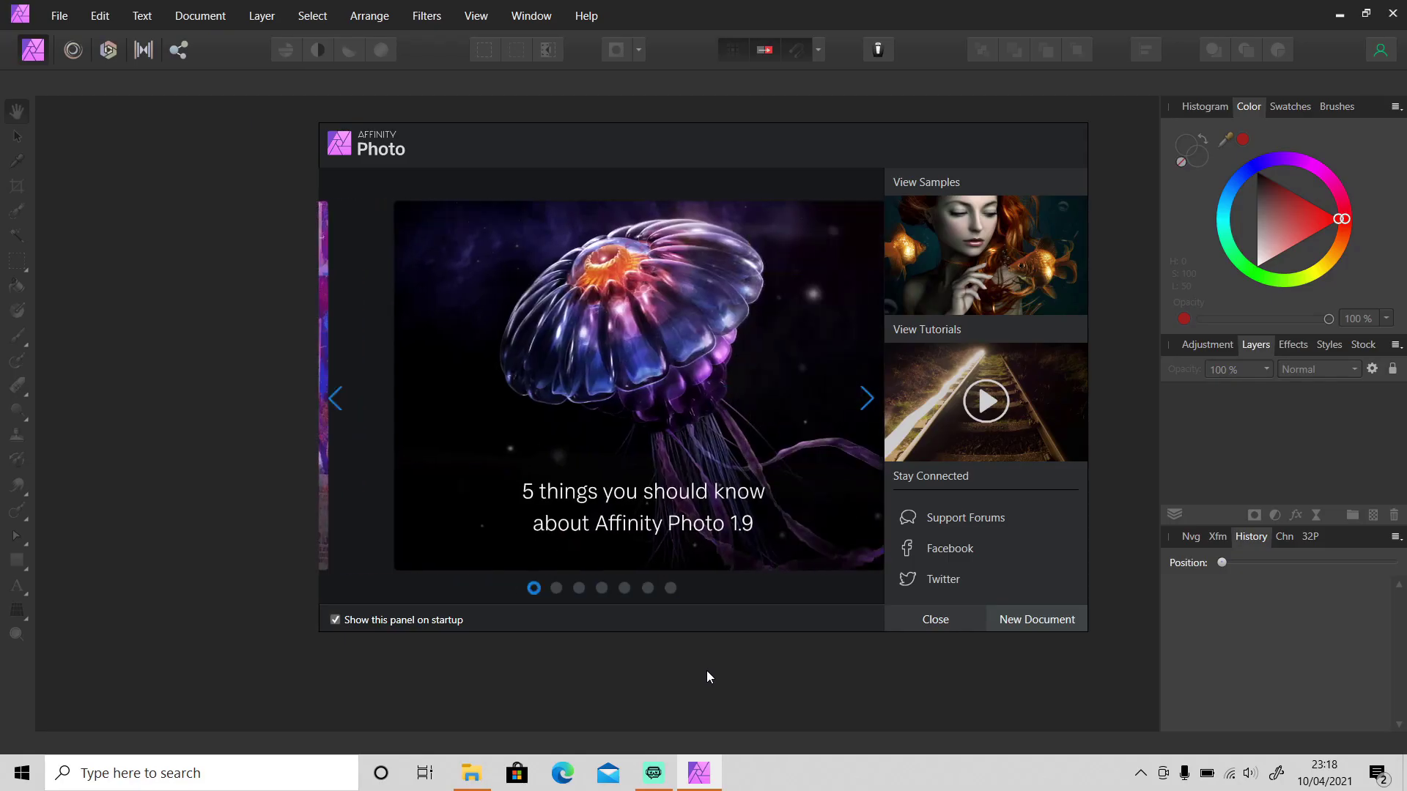
- Close Affinity Photo's welcome screen and browse the Edit and Arrange menus without choosing anything
left_click(892, 621)
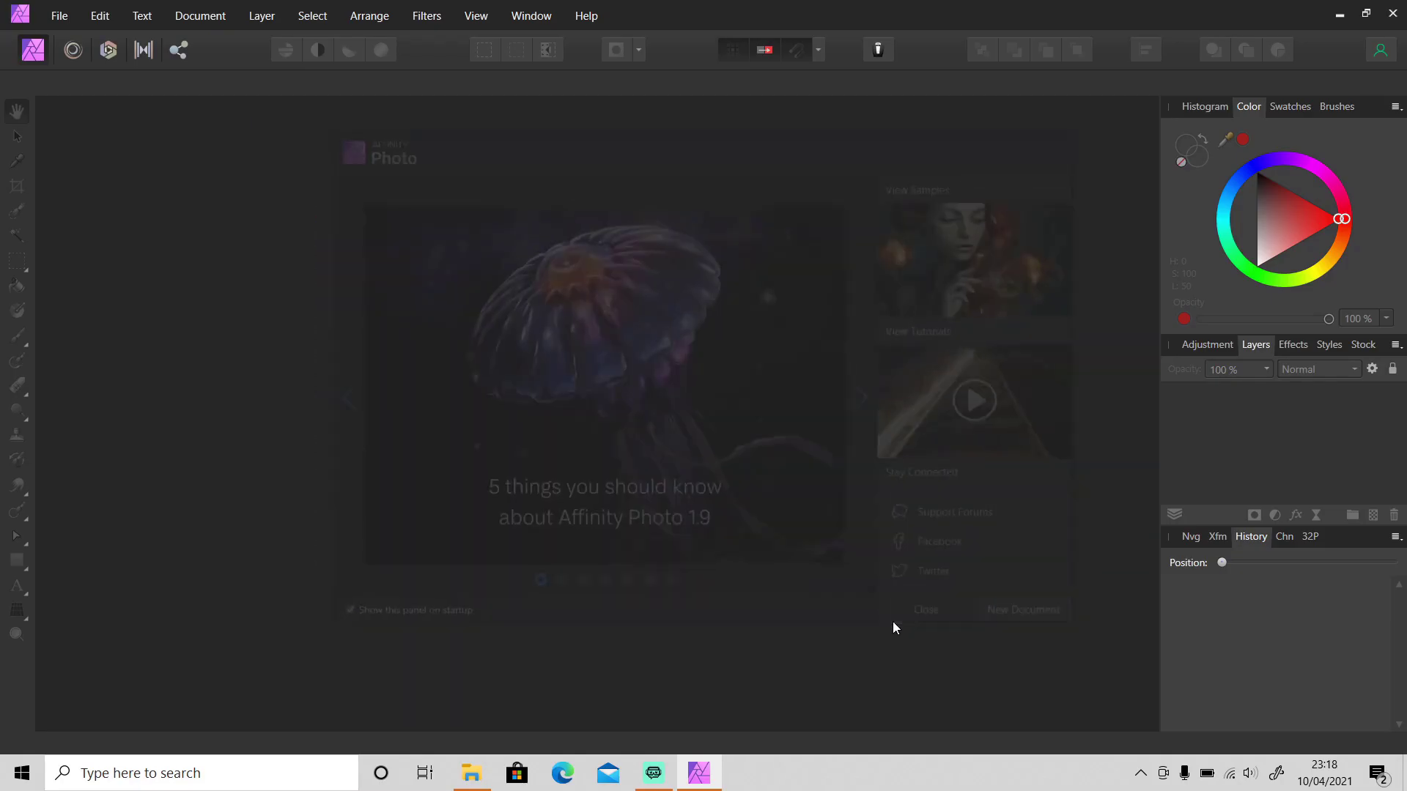
left_click(88, 22)
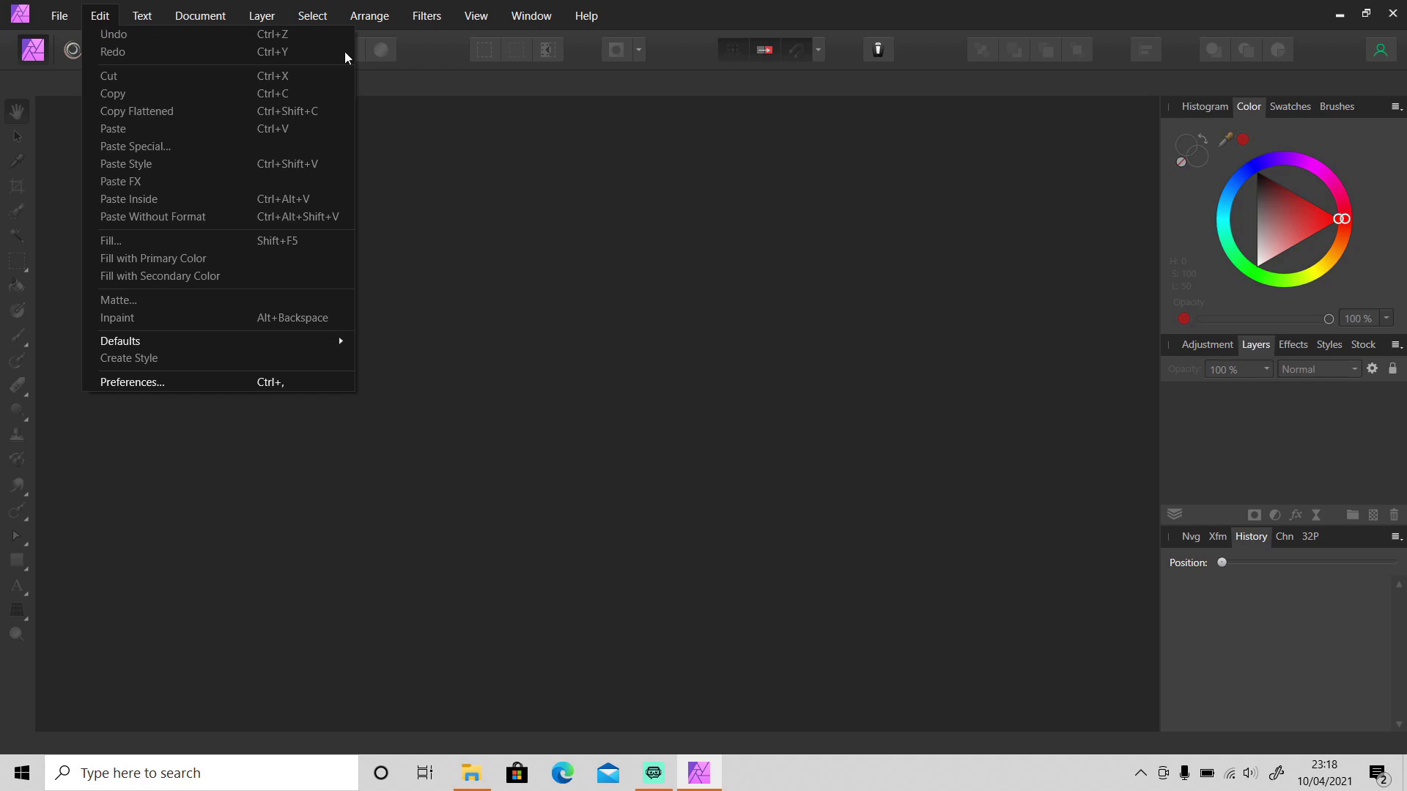
mouse_move(369, 22)
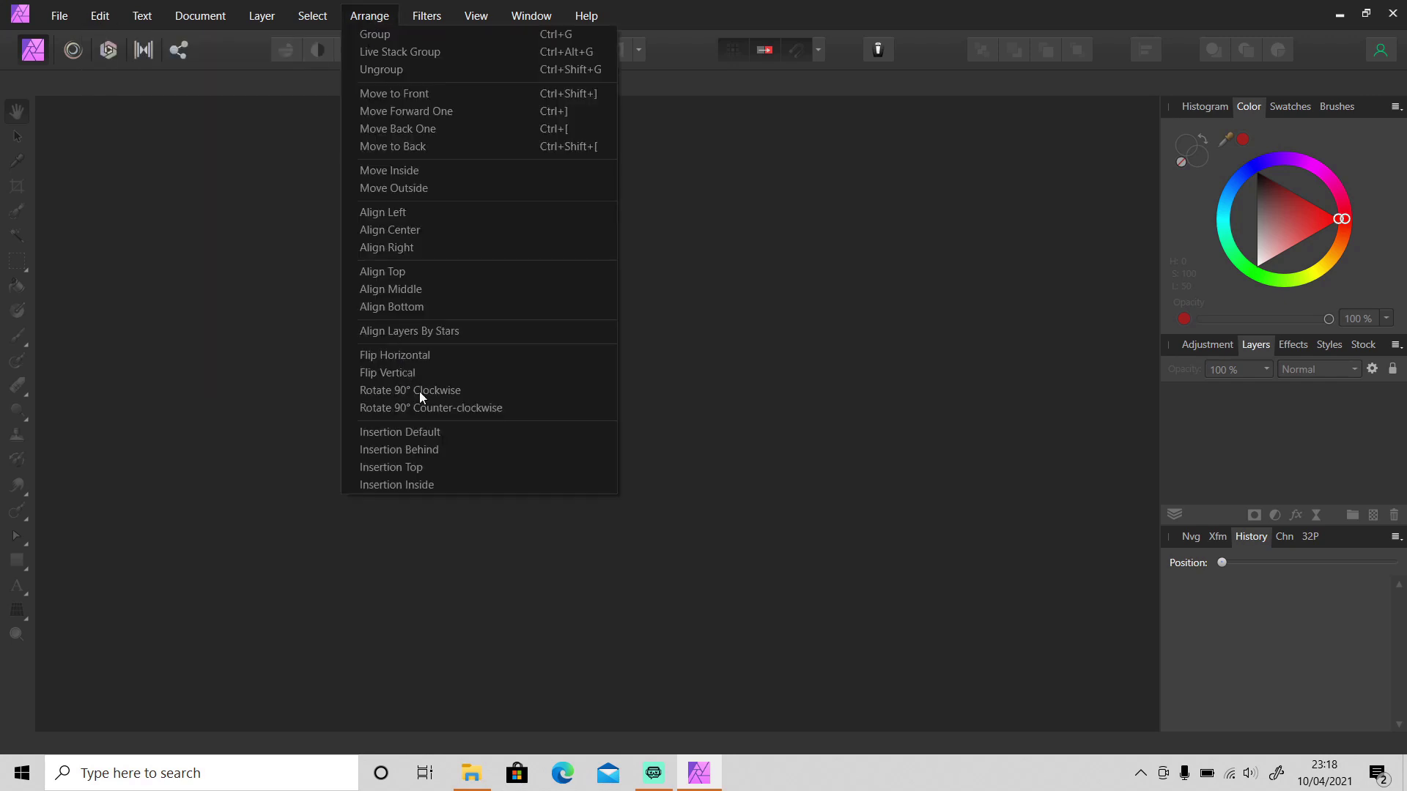
left_click(369, 20)
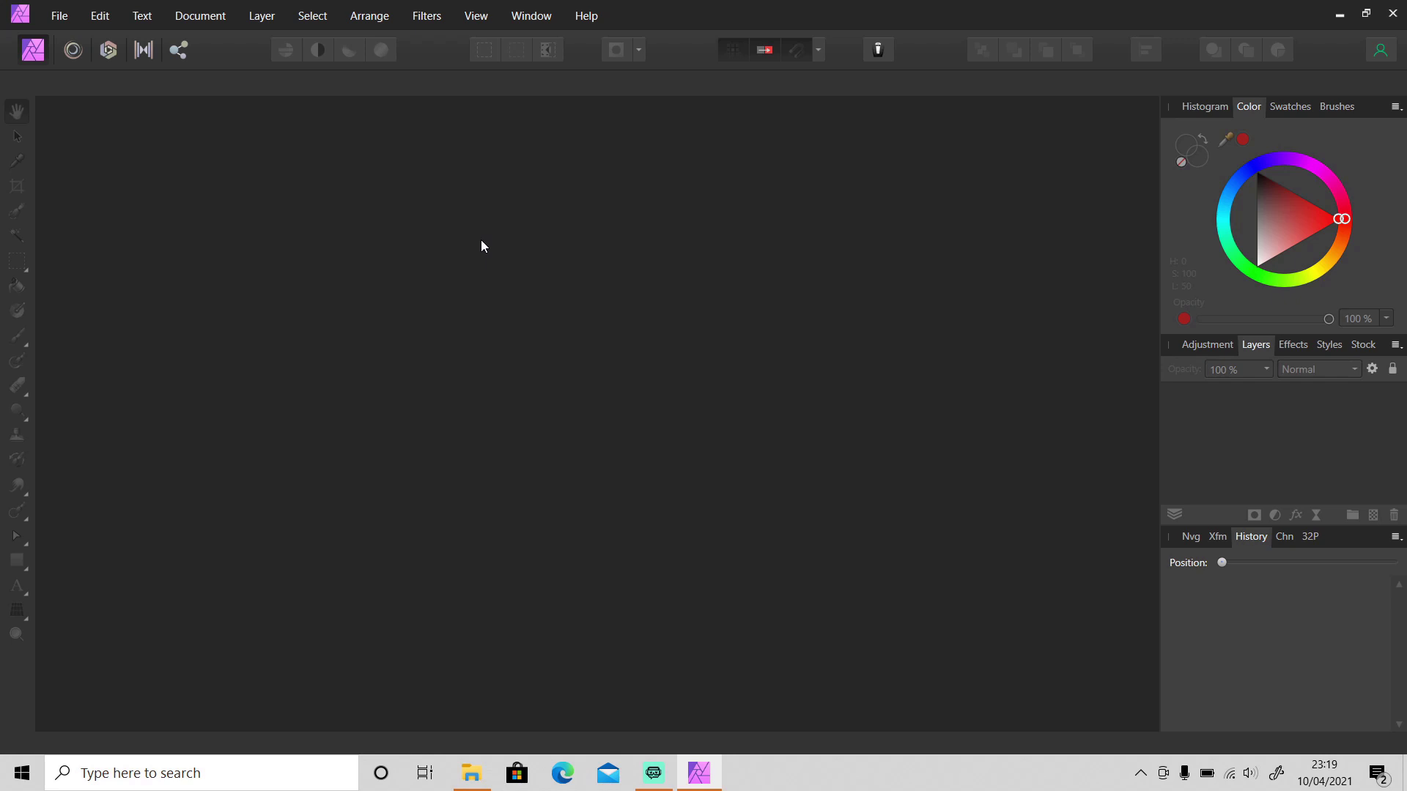
- Drag the camera photo from the Downloads folder into Affinity Photo
left_click(471, 773)
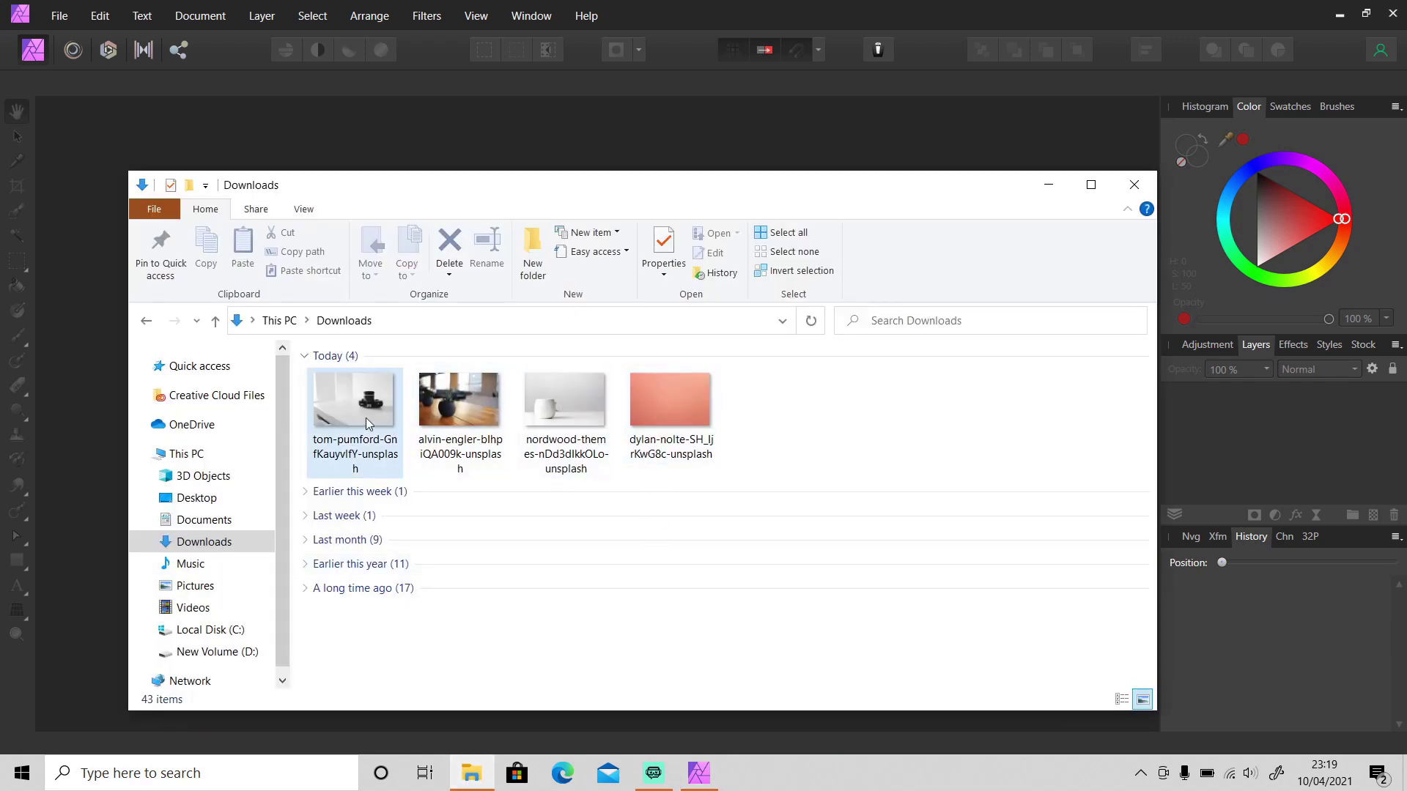
left_click_drag(359, 417, 1270, 630)
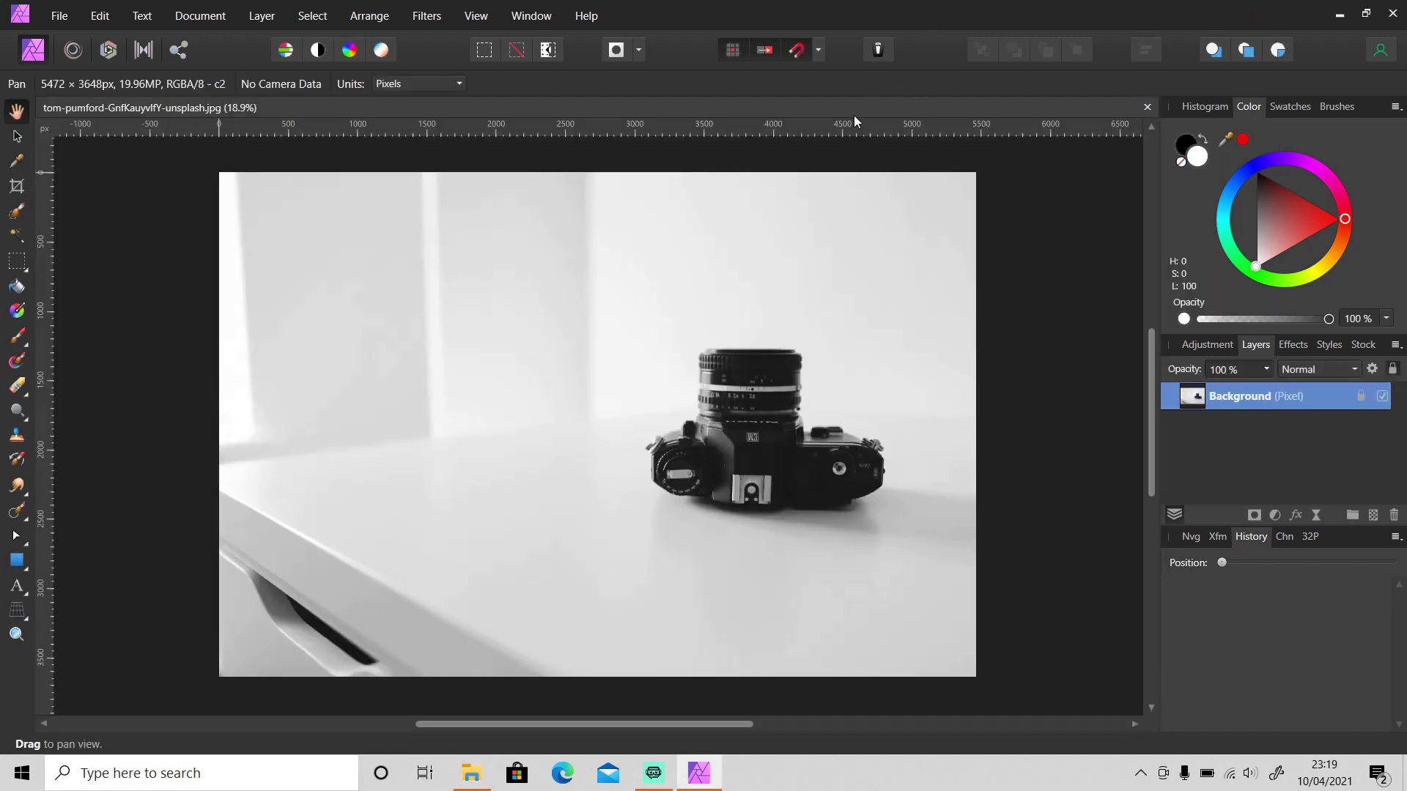
- Add 'CAMERA' as bold 288 pt Artistic Text on the photo
key("t")
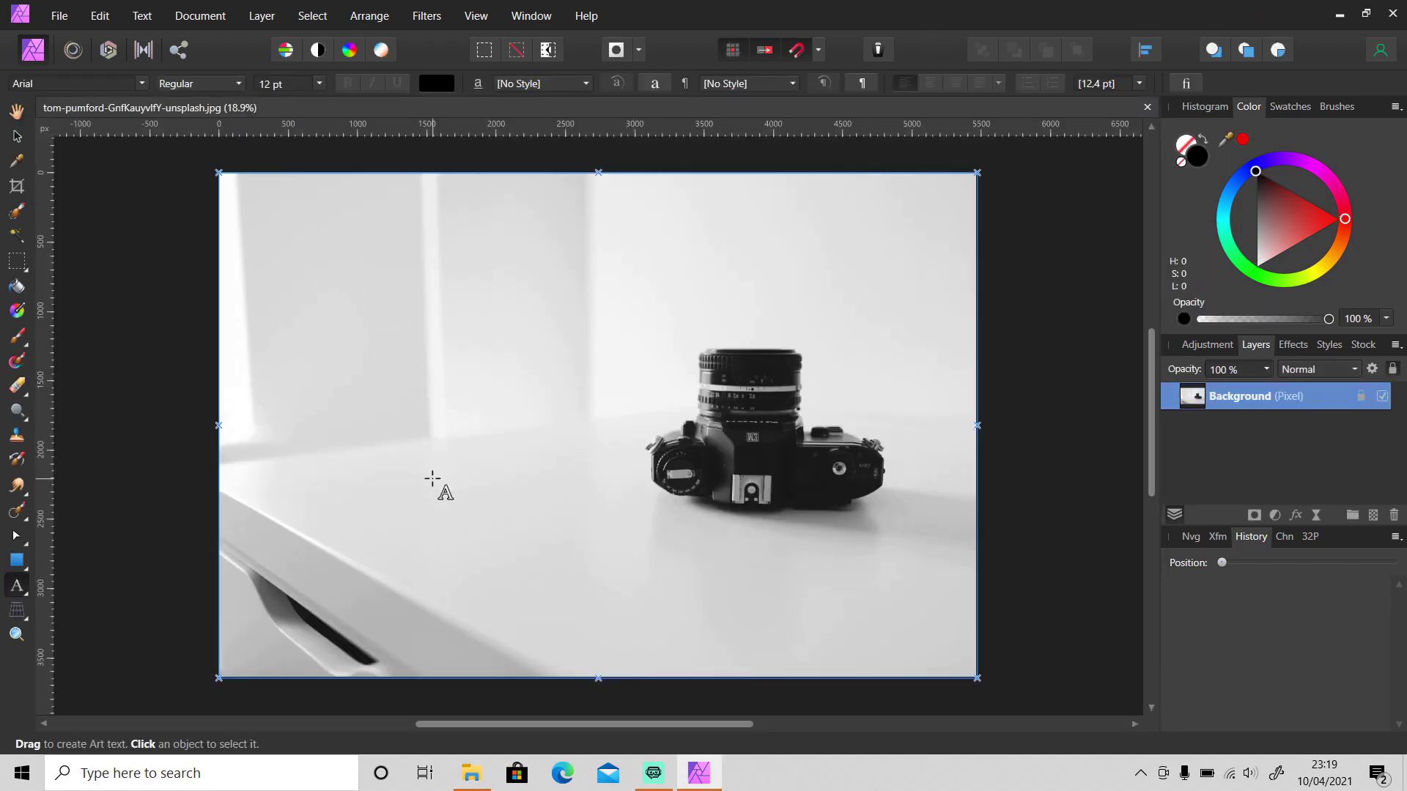
left_click(318, 84)
left_click(282, 414)
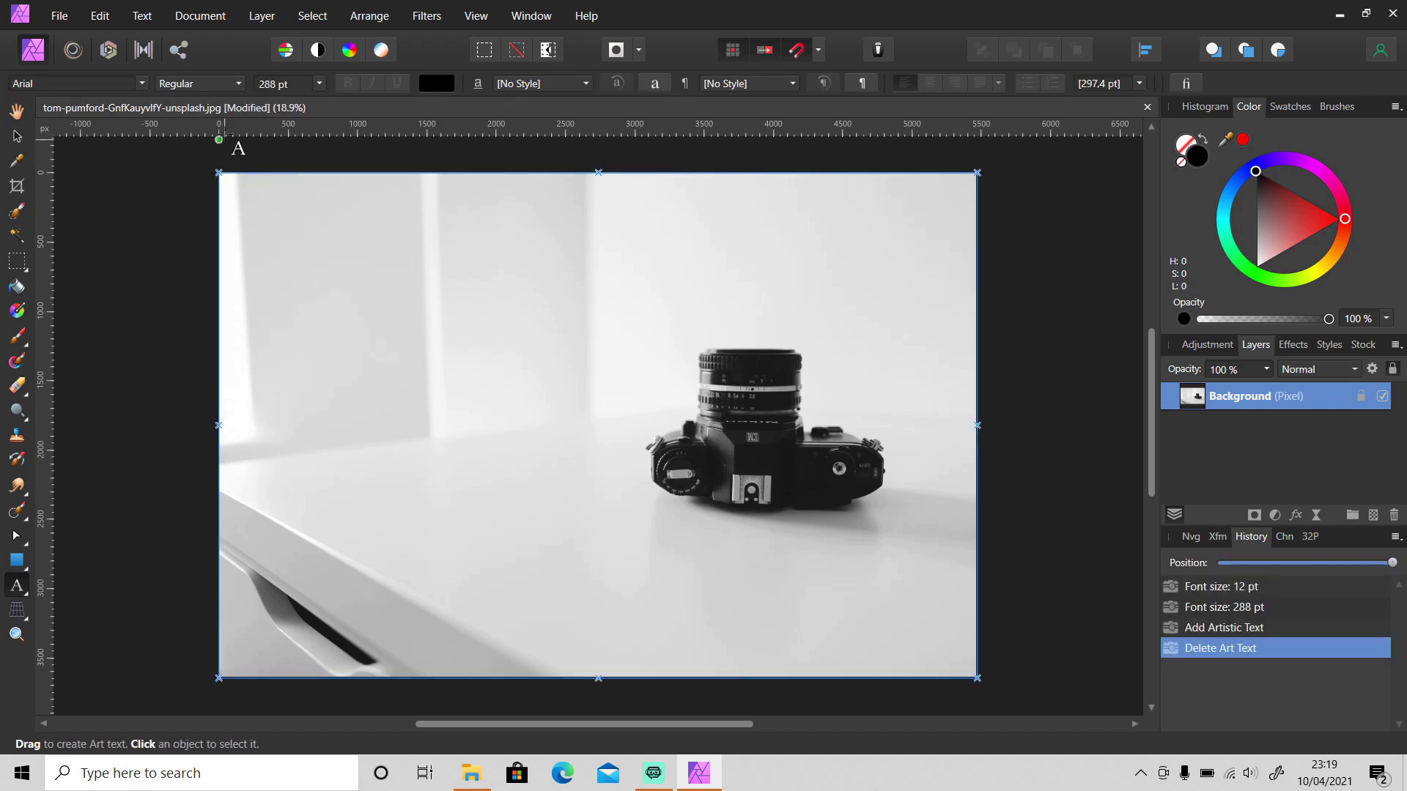
left_click(198, 84)
left_click(176, 145)
left_click(580, 442)
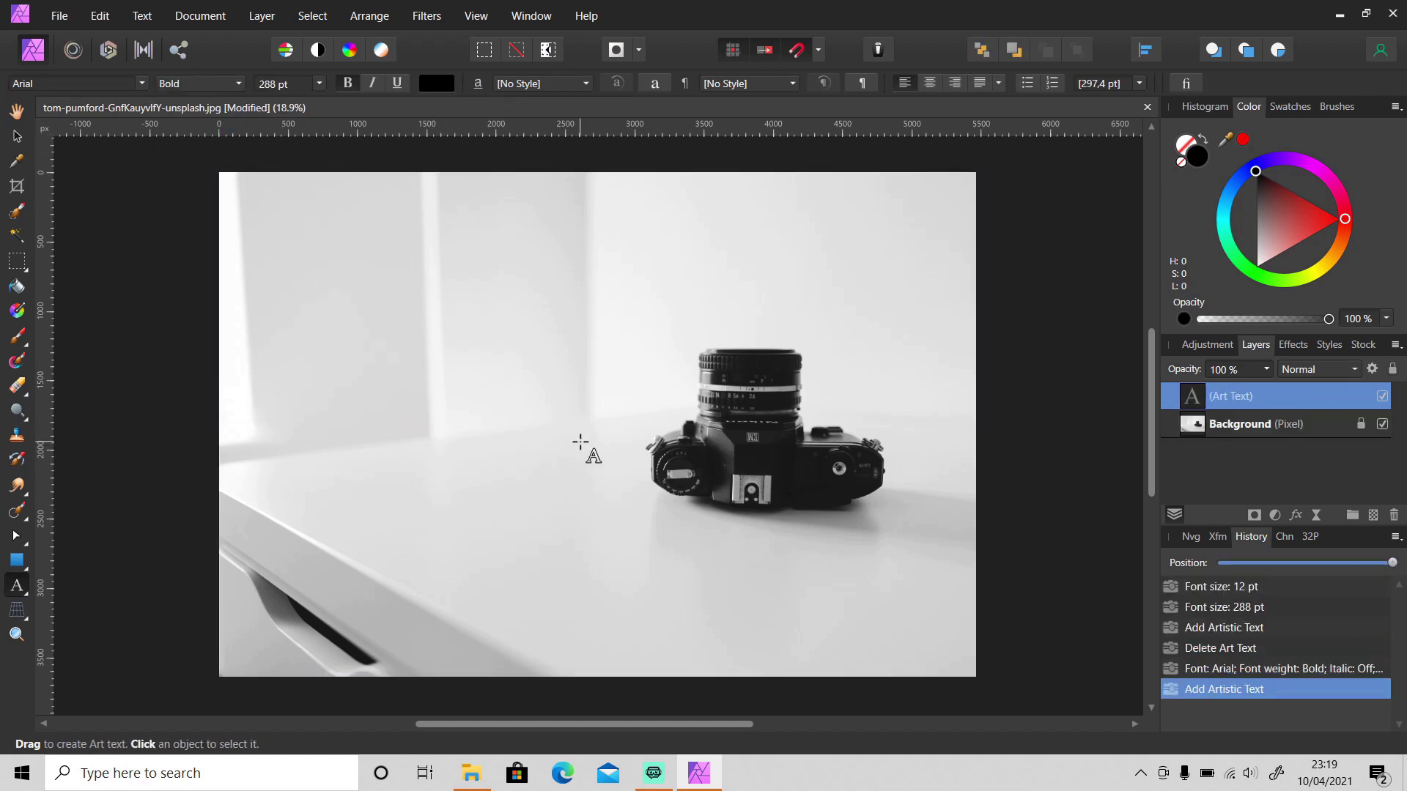
type("CAMERA")
key("Escape")
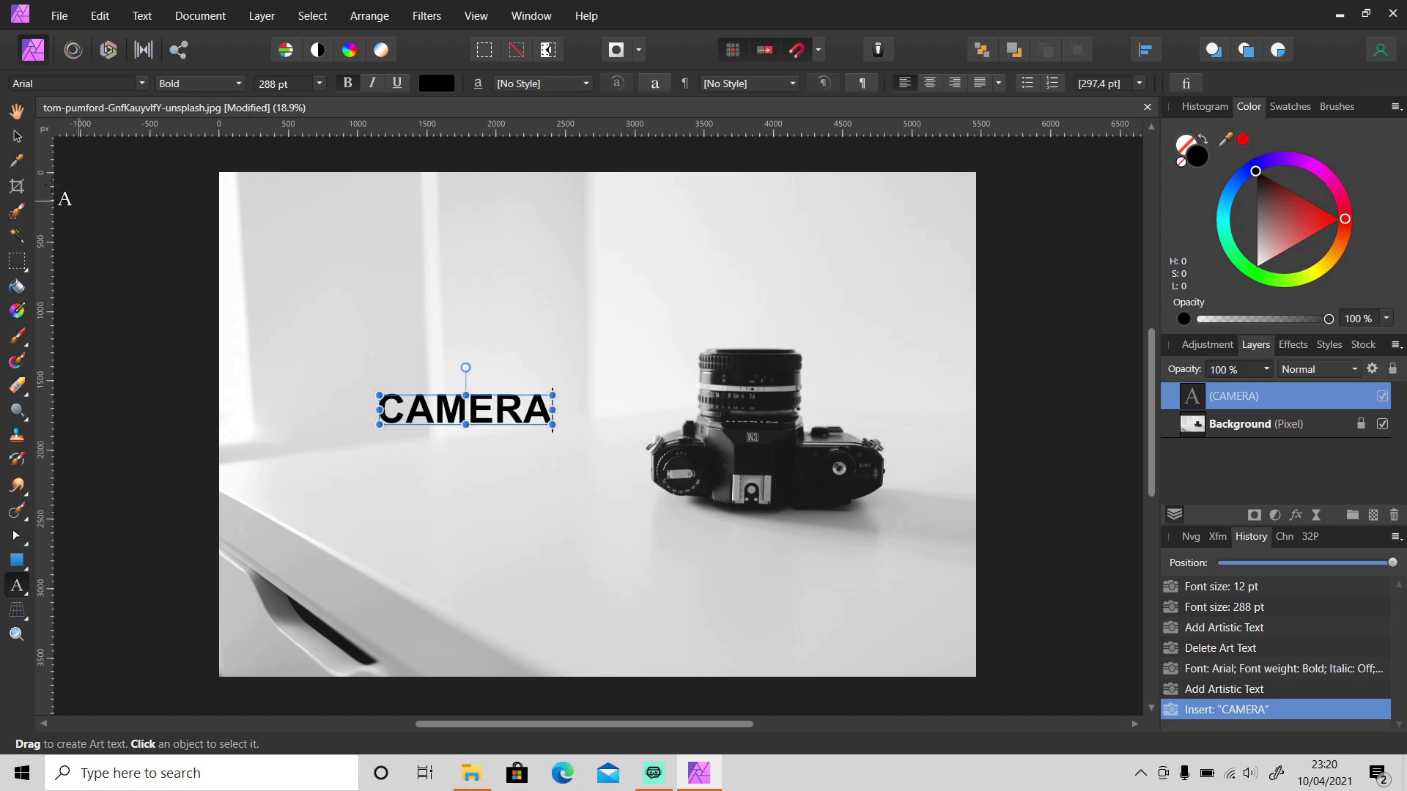
- Move the CAMERA text down onto the tabletop beside the camera
left_click(17, 136)
left_click_drag(495, 410, 519, 505)
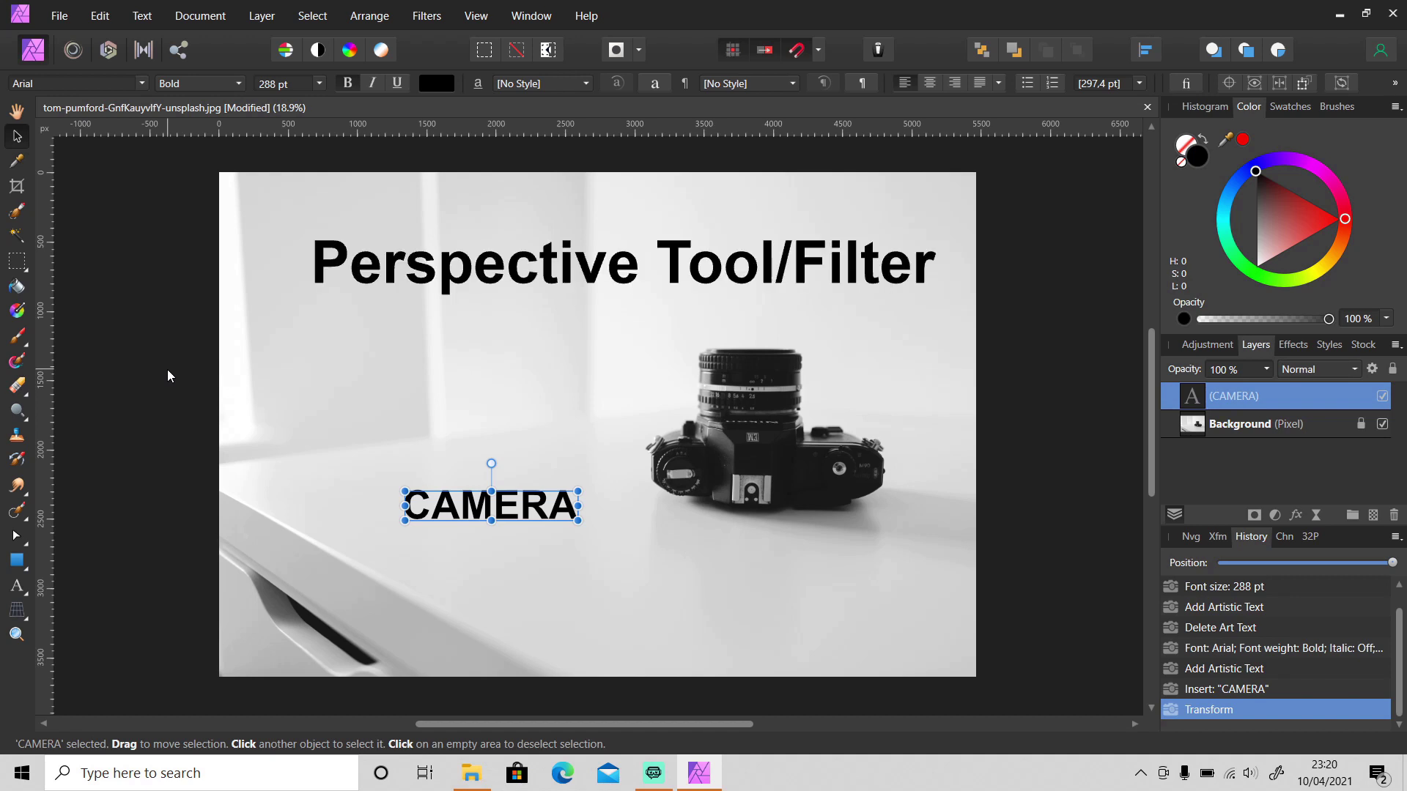
left_click(21, 612)
- Rasterize CAMERA via the Perspective Tool, then browse the Layer and Filters > Distort menus
left_click(53, 634)
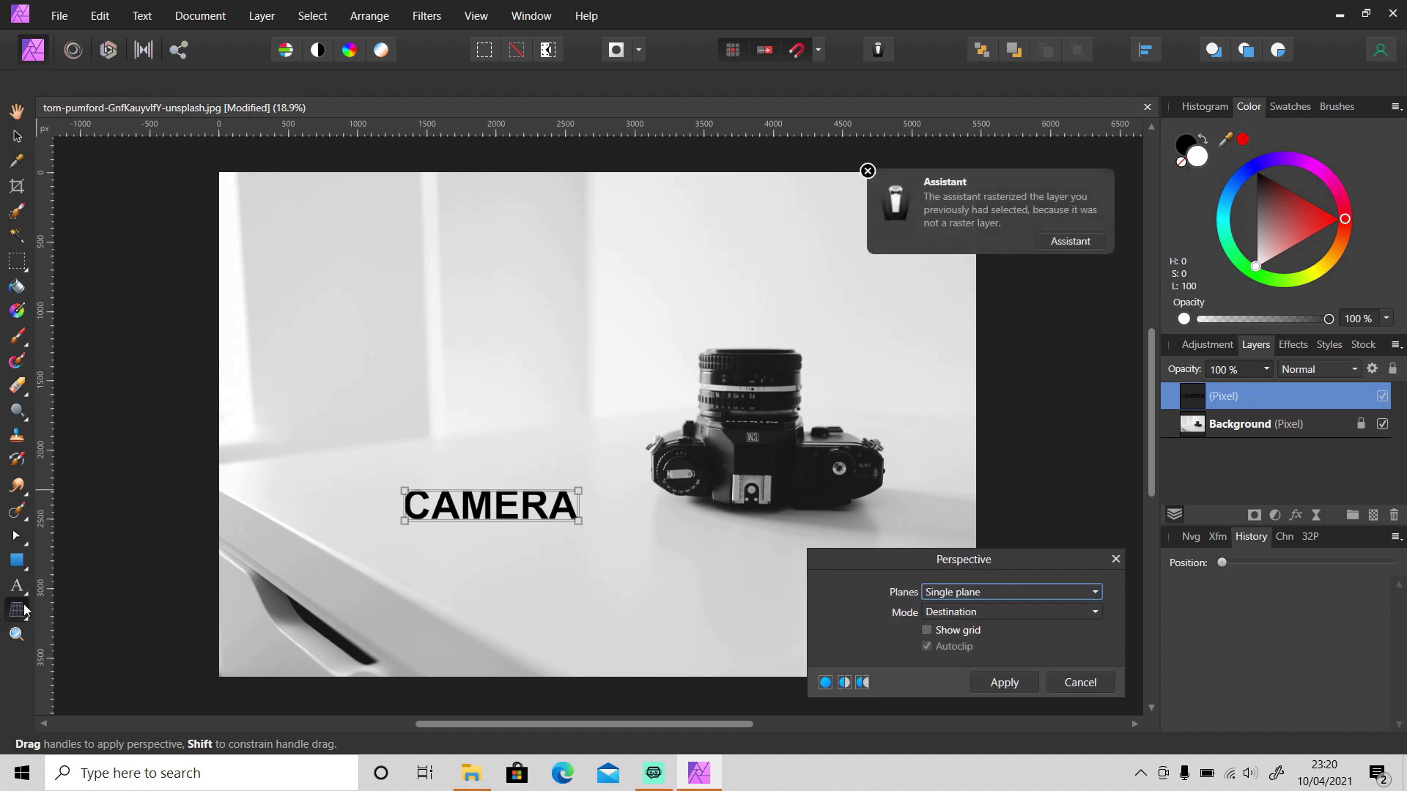
left_click(1114, 559)
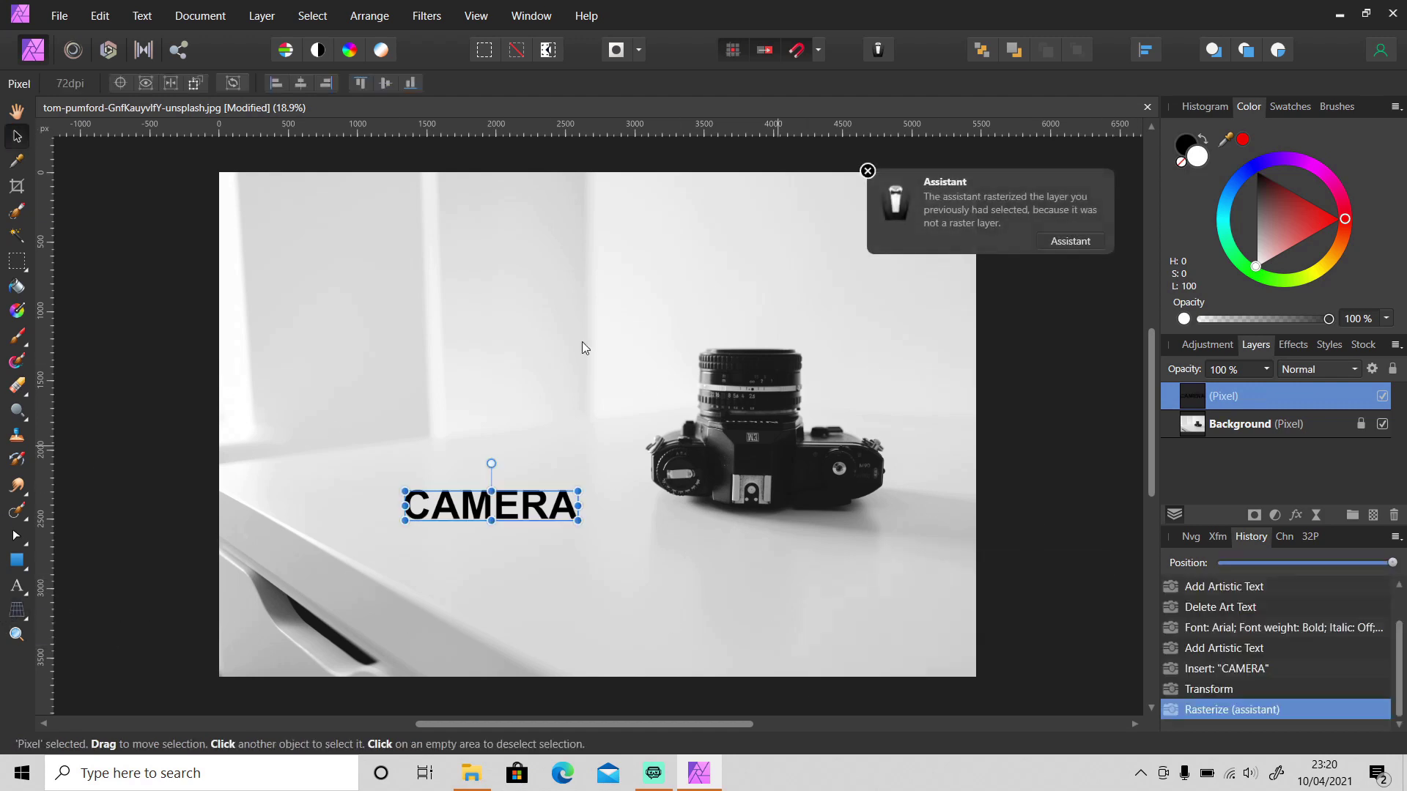
left_click(262, 16)
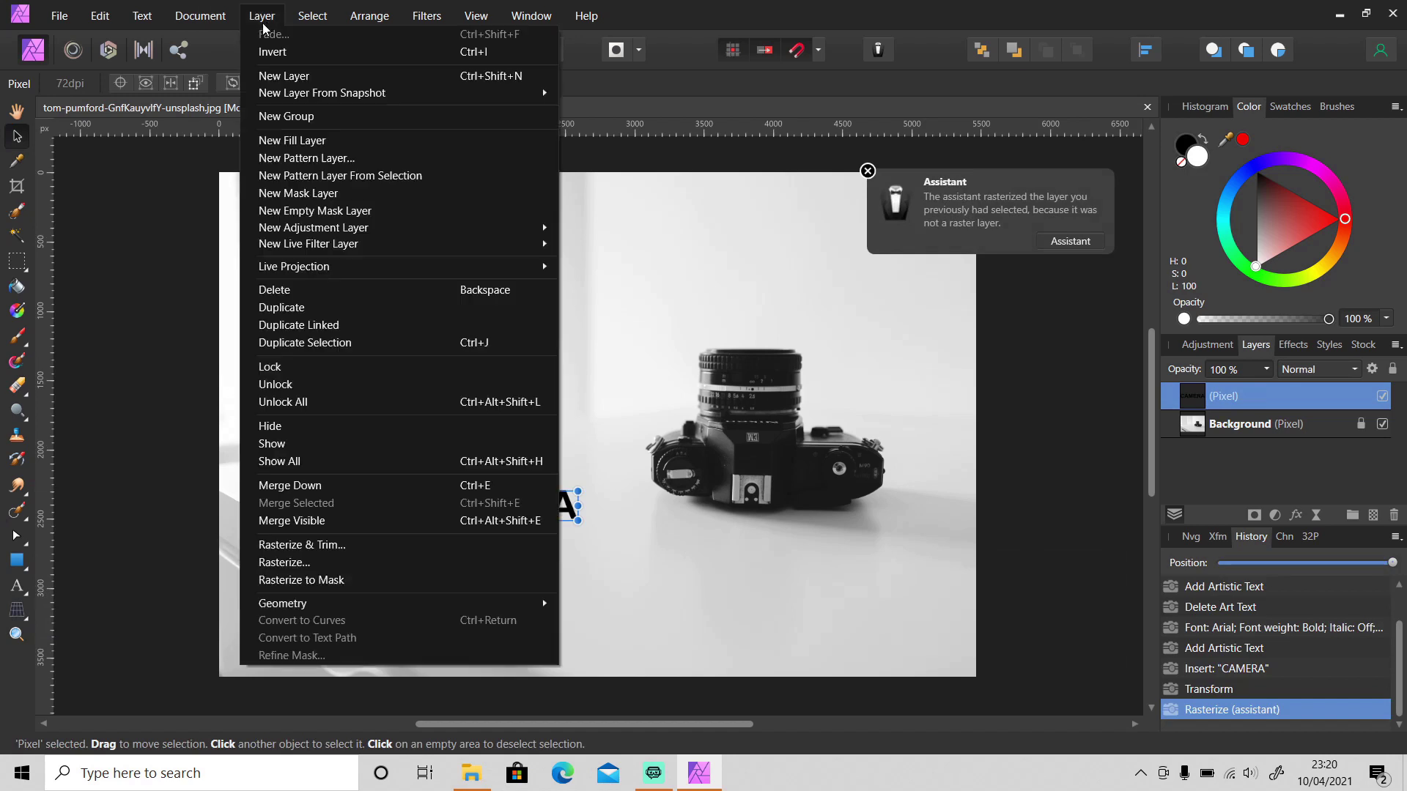
mouse_move(359, 244)
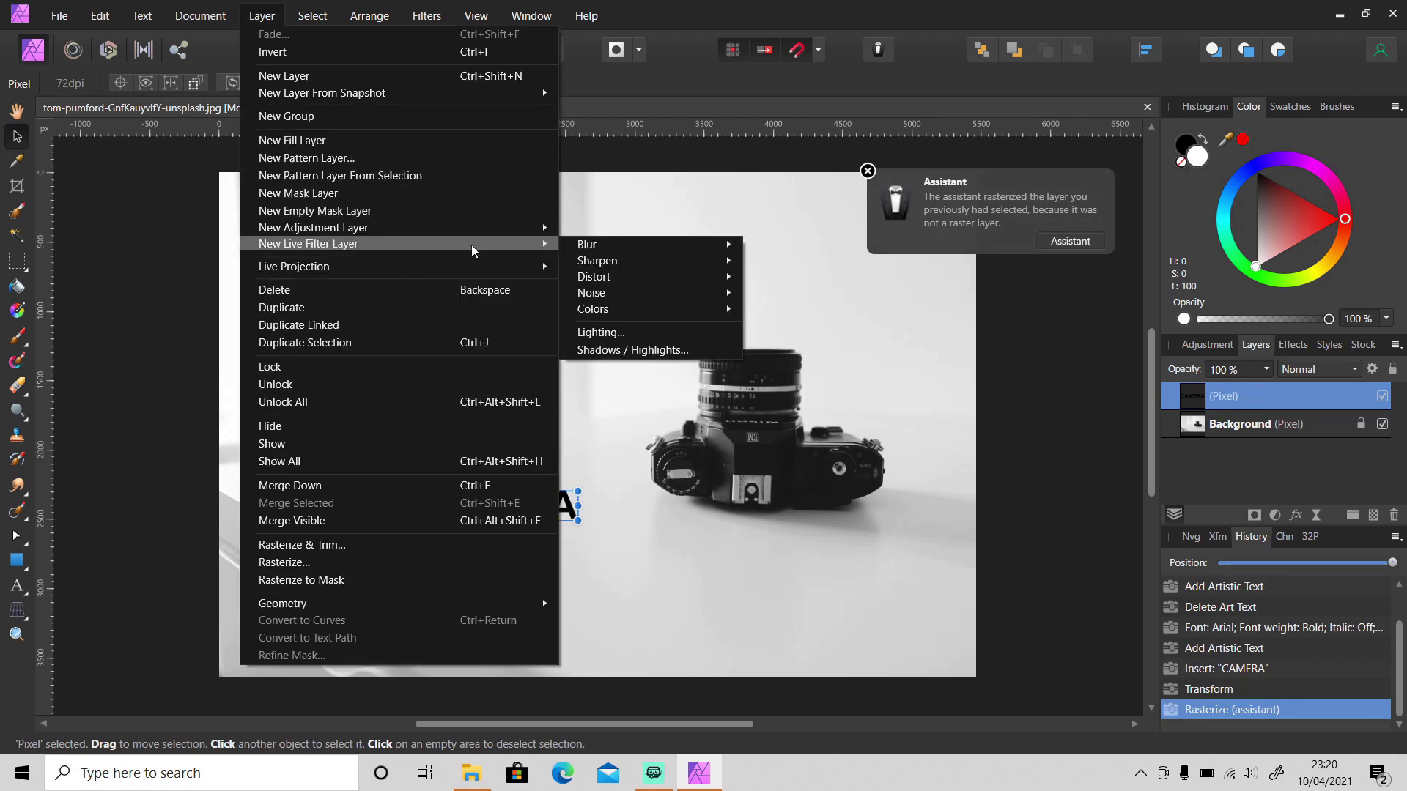
mouse_move(616, 276)
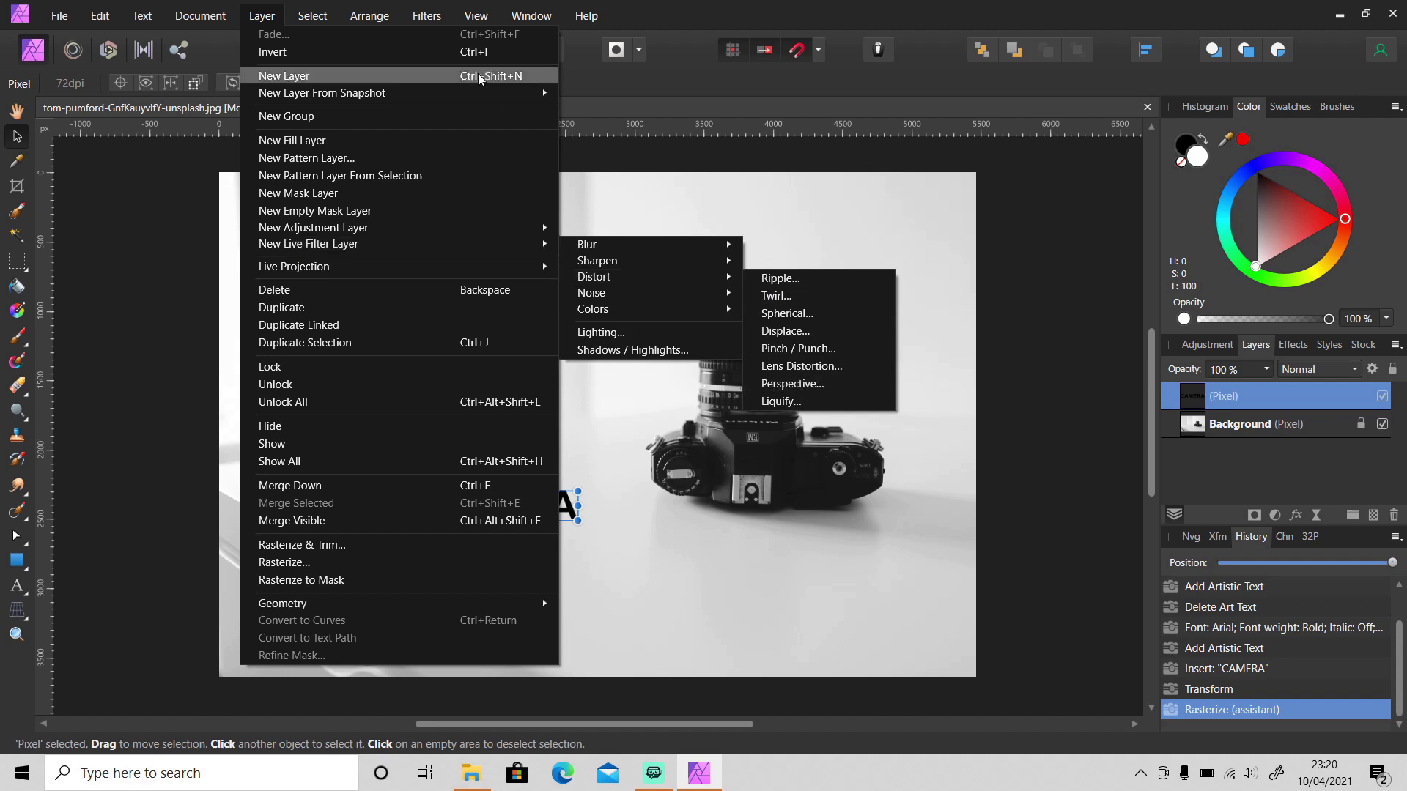
mouse_move(430, 22)
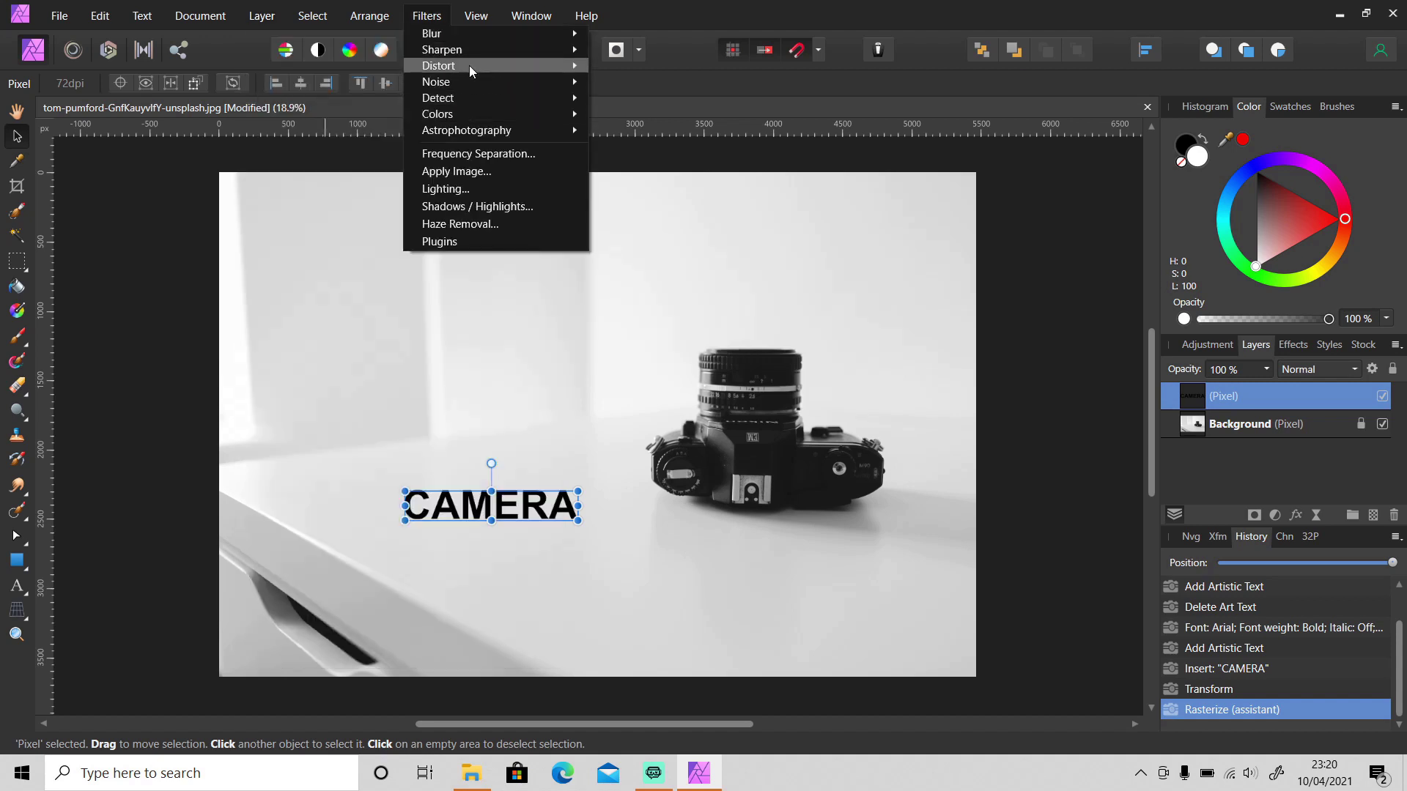
mouse_move(469, 64)
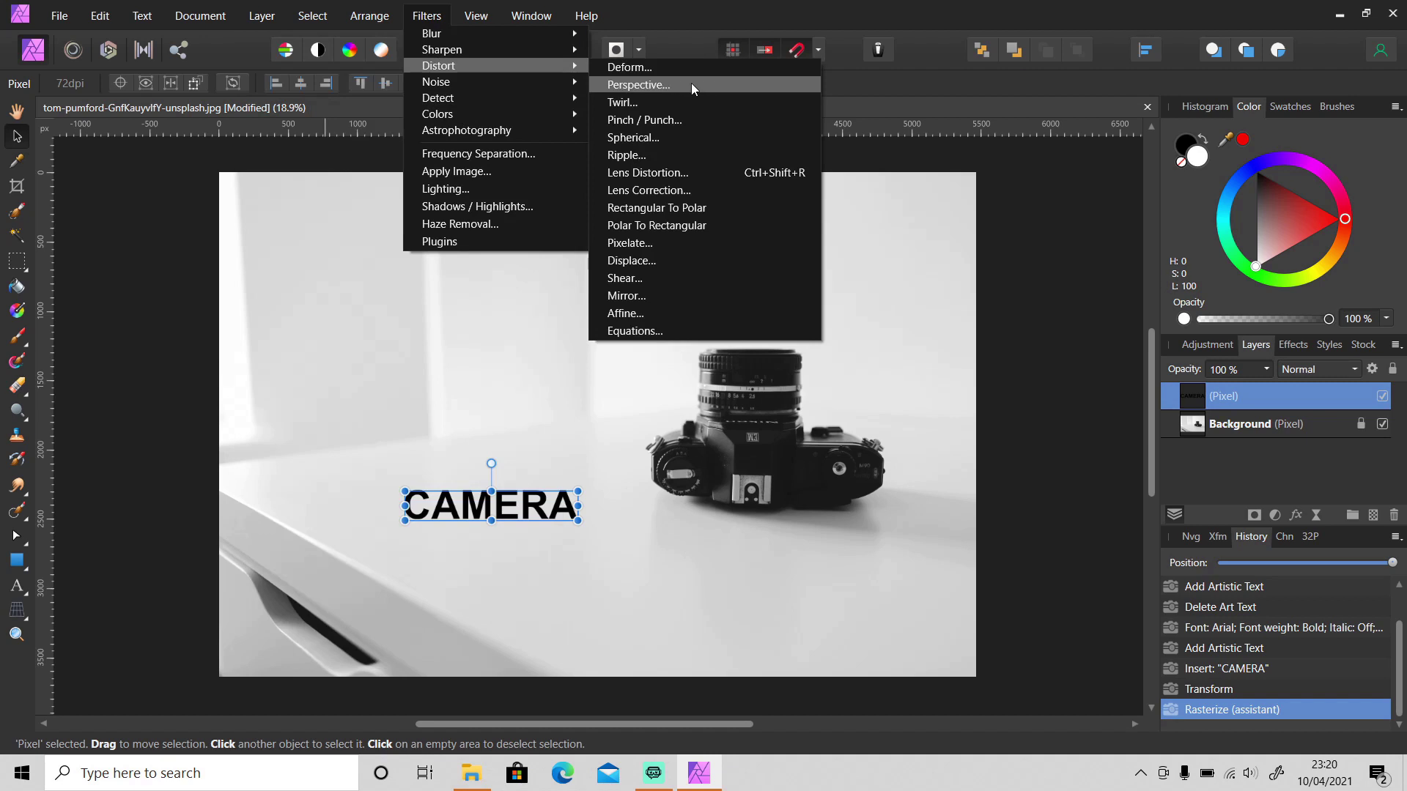
left_click(923, 90)
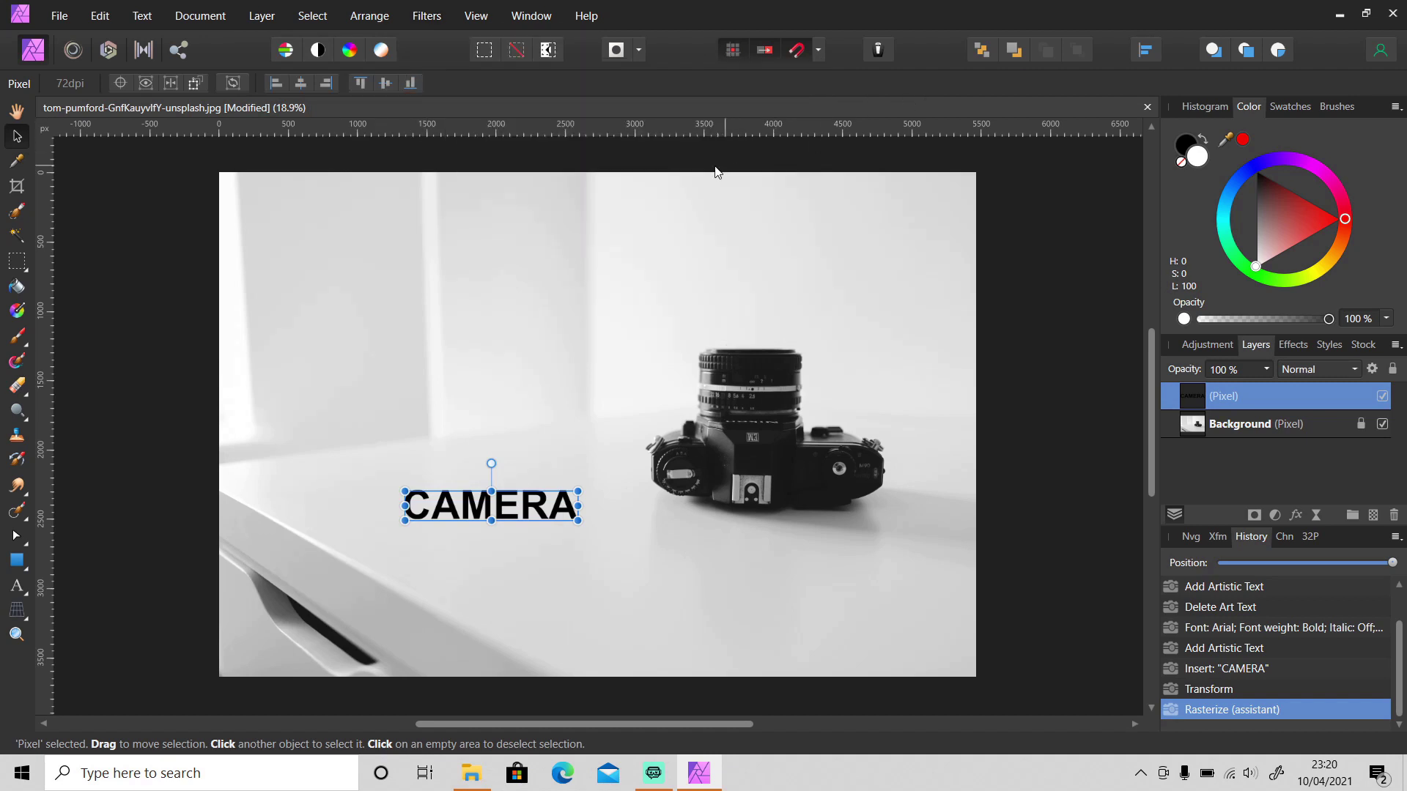
left_click(23, 615)
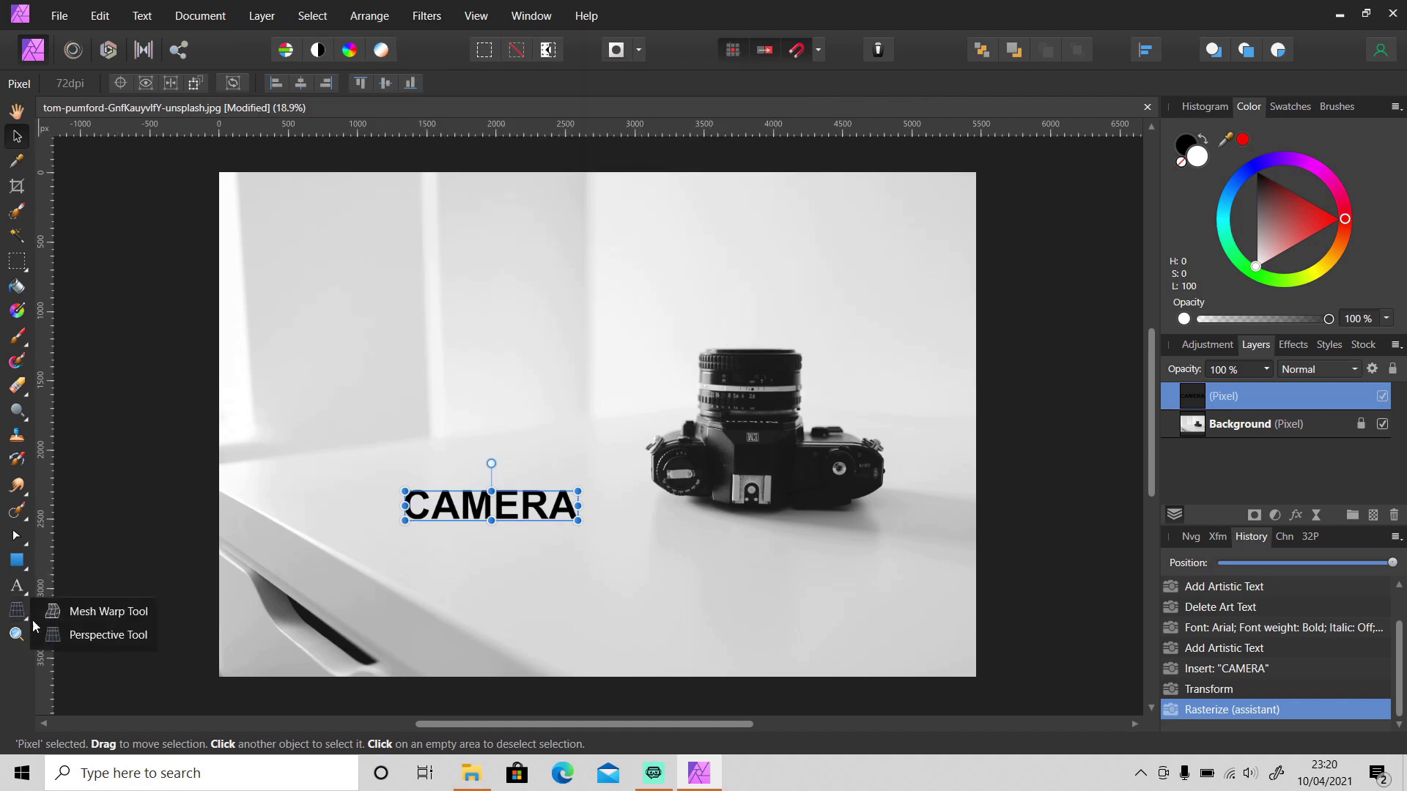
- Stretch CAMERA's right end taller by dragging the Perspective Tool's right-corner handles apart
left_click(102, 634)
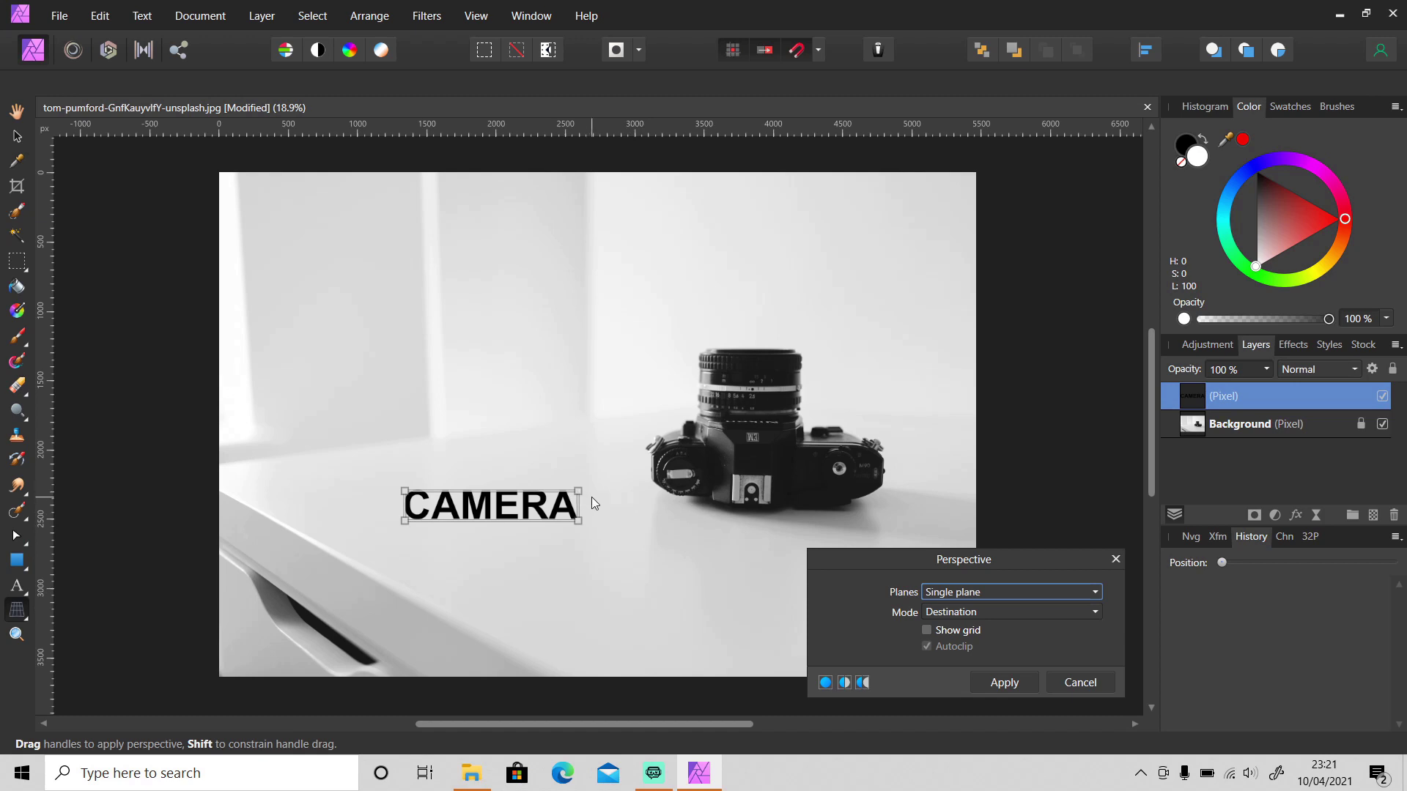
left_click_drag(579, 490, 588, 473)
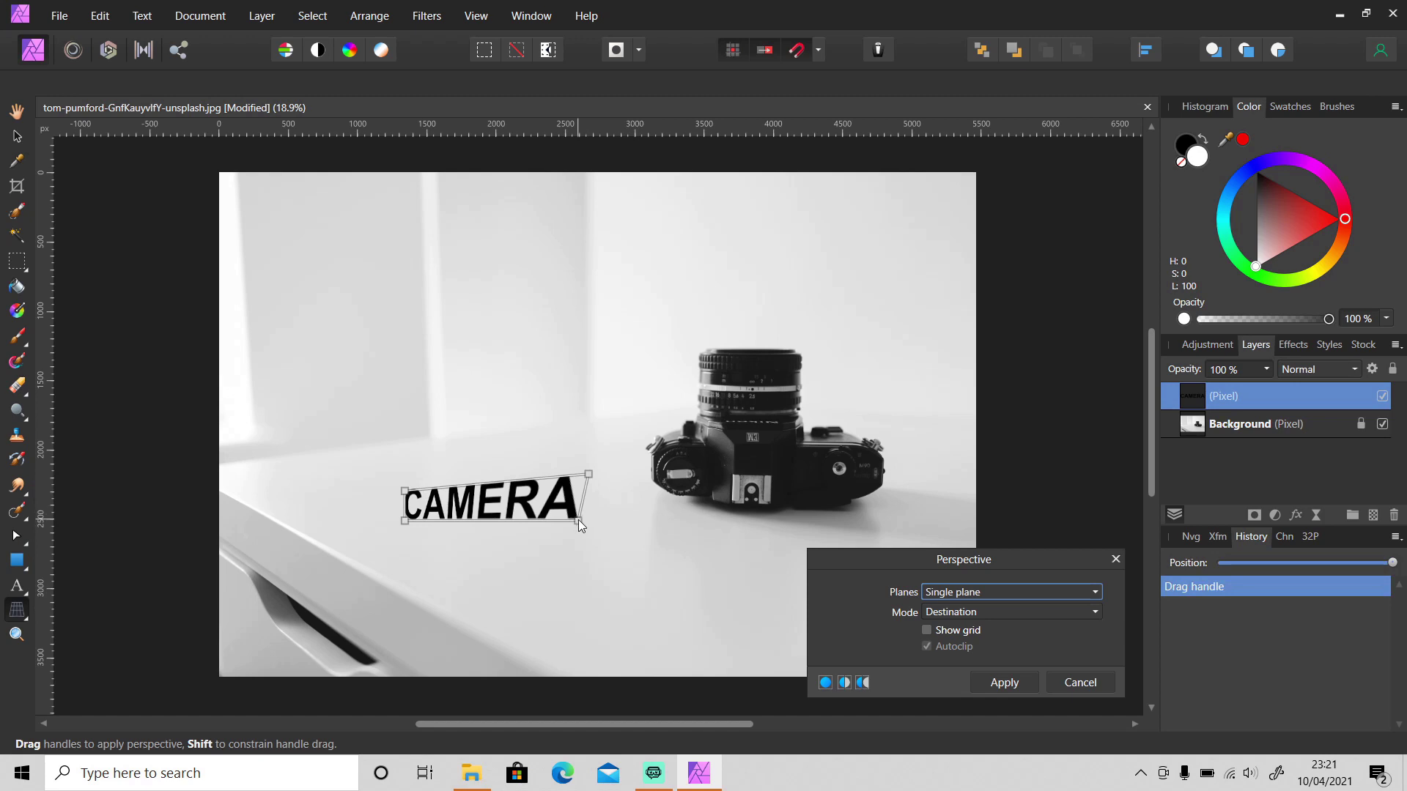
left_click_drag(579, 521, 582, 535)
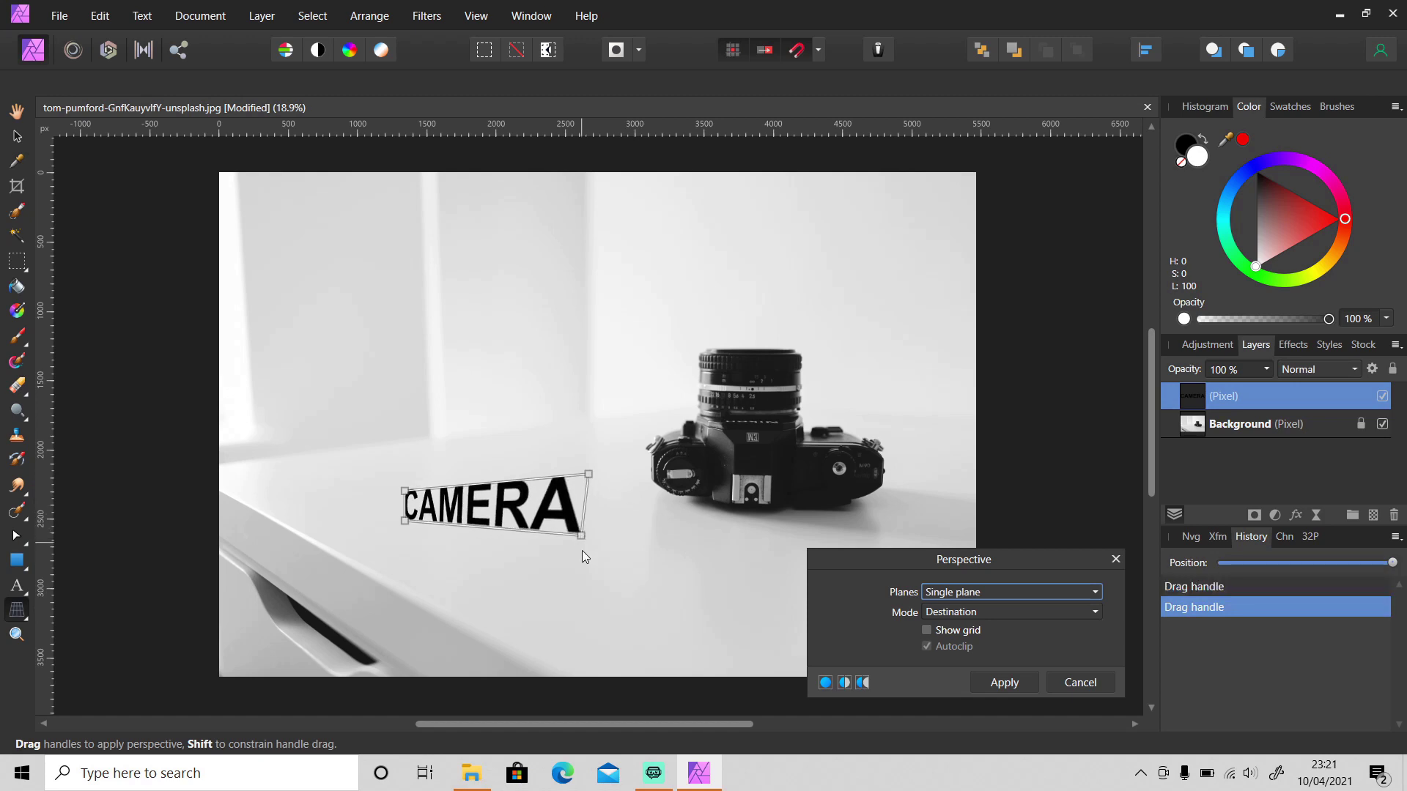
left_click(965, 592)
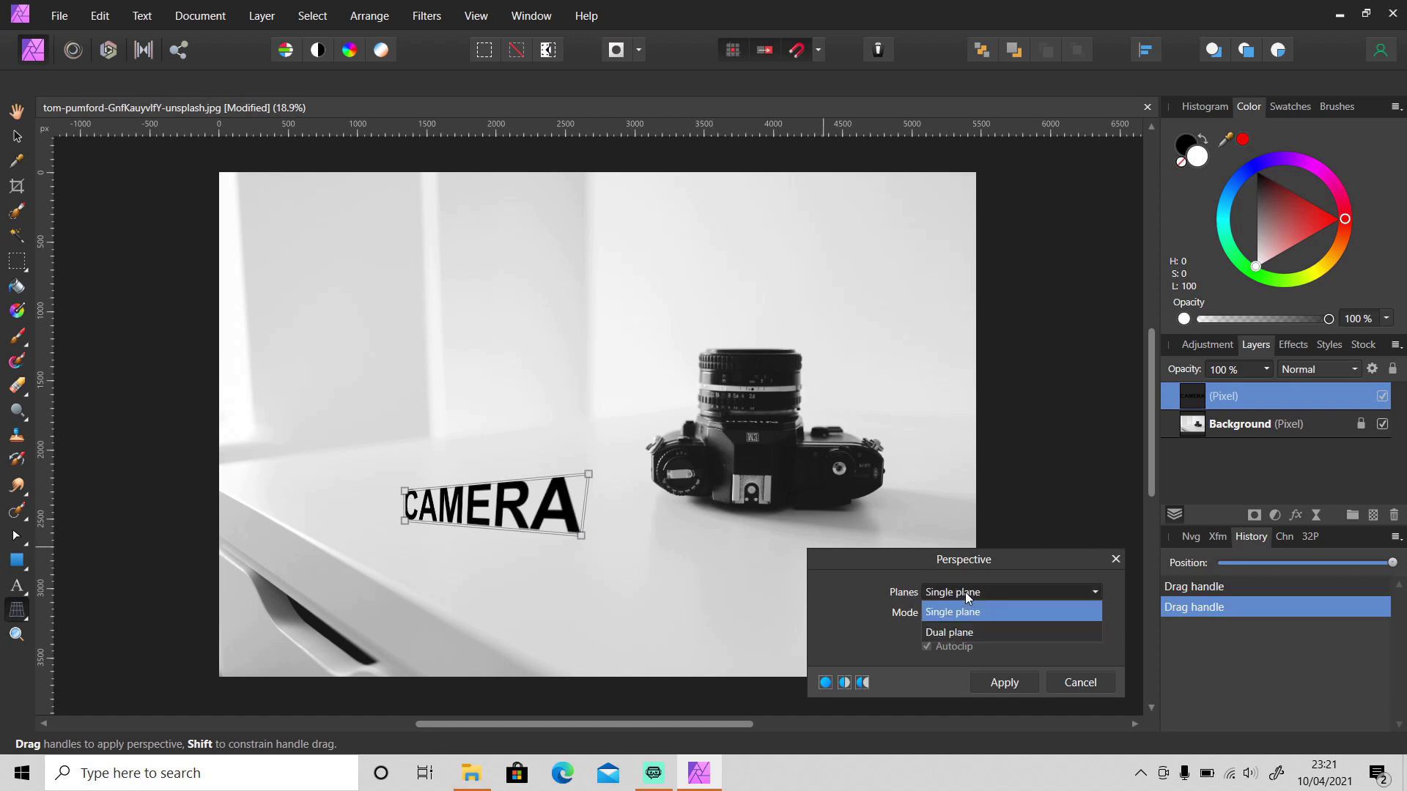
left_click(964, 632)
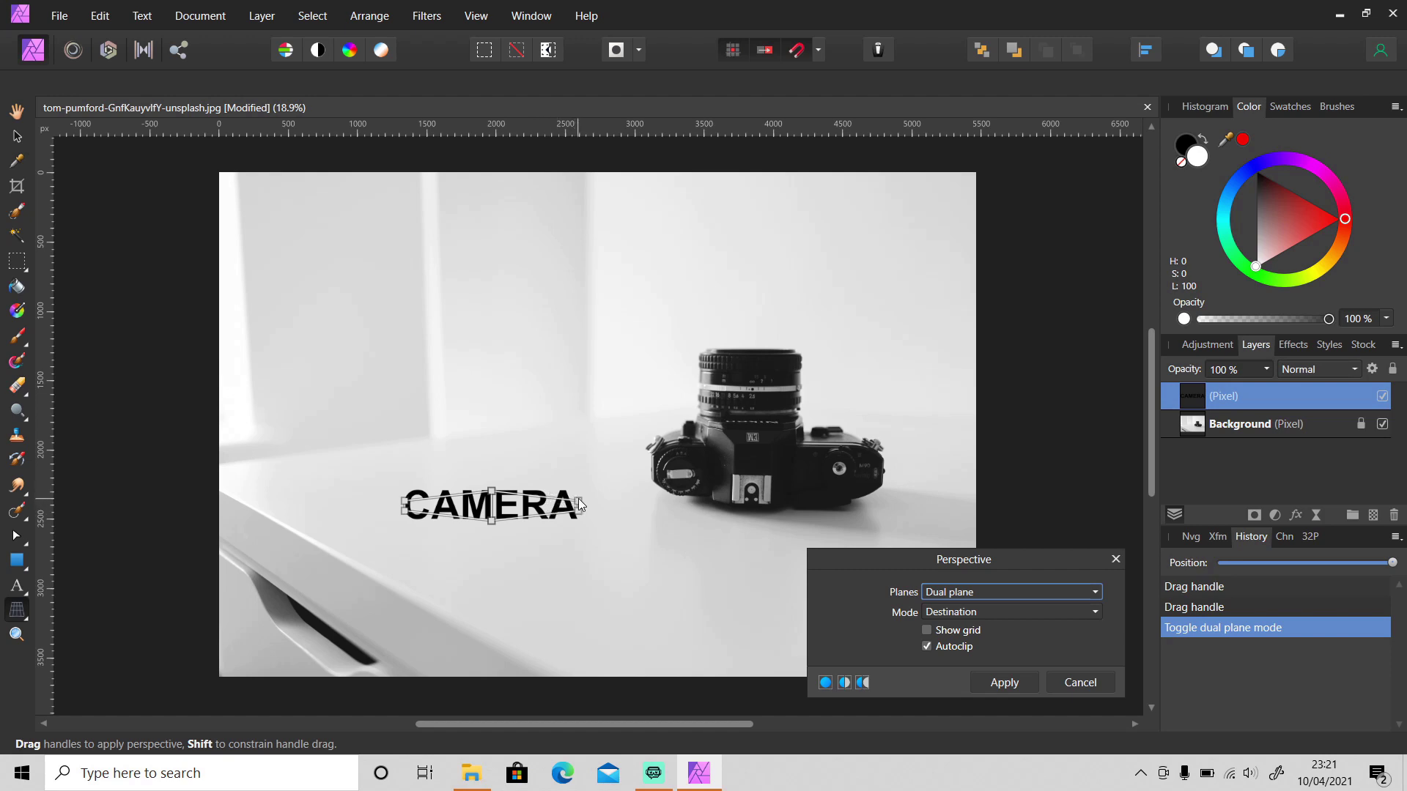
left_click_drag(579, 504, 575, 489)
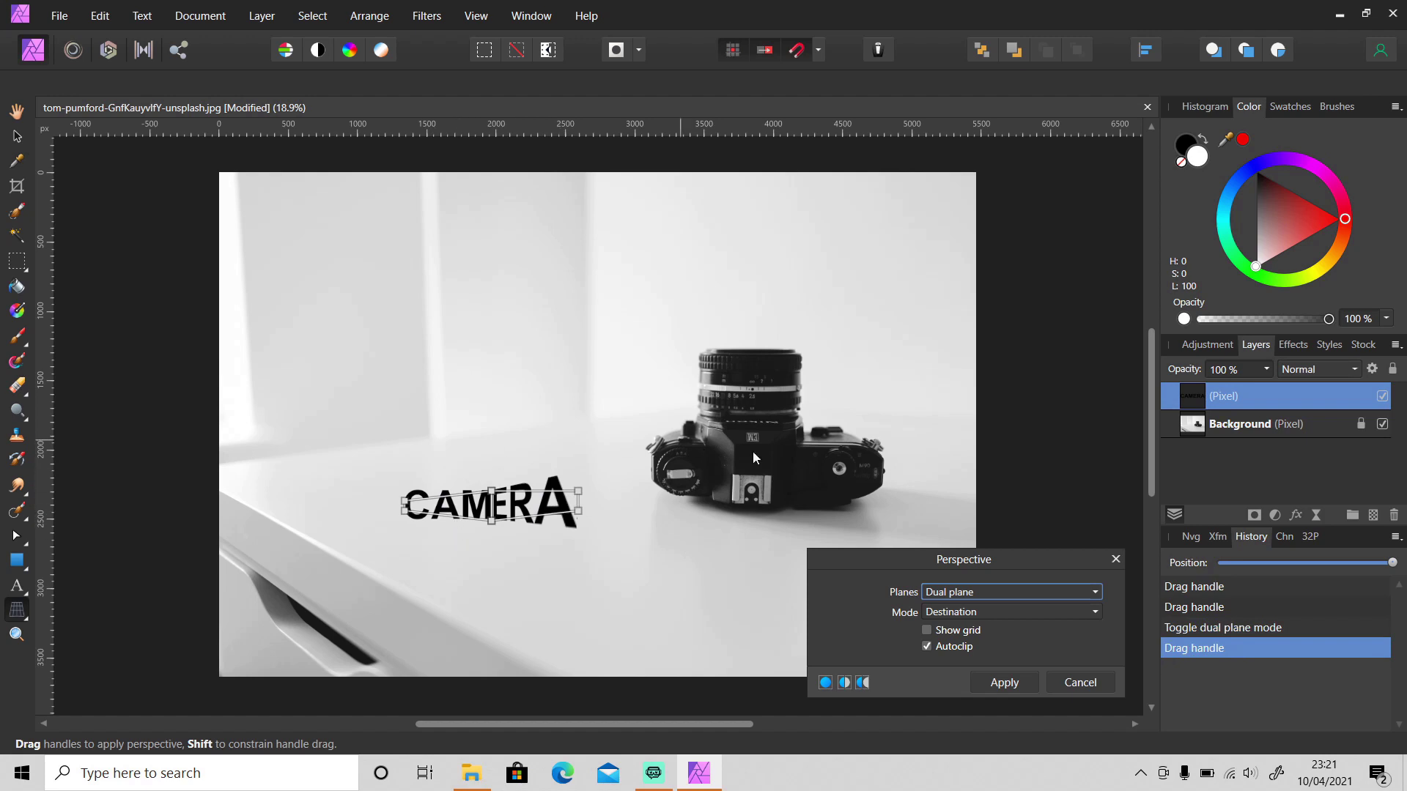
left_click(954, 593)
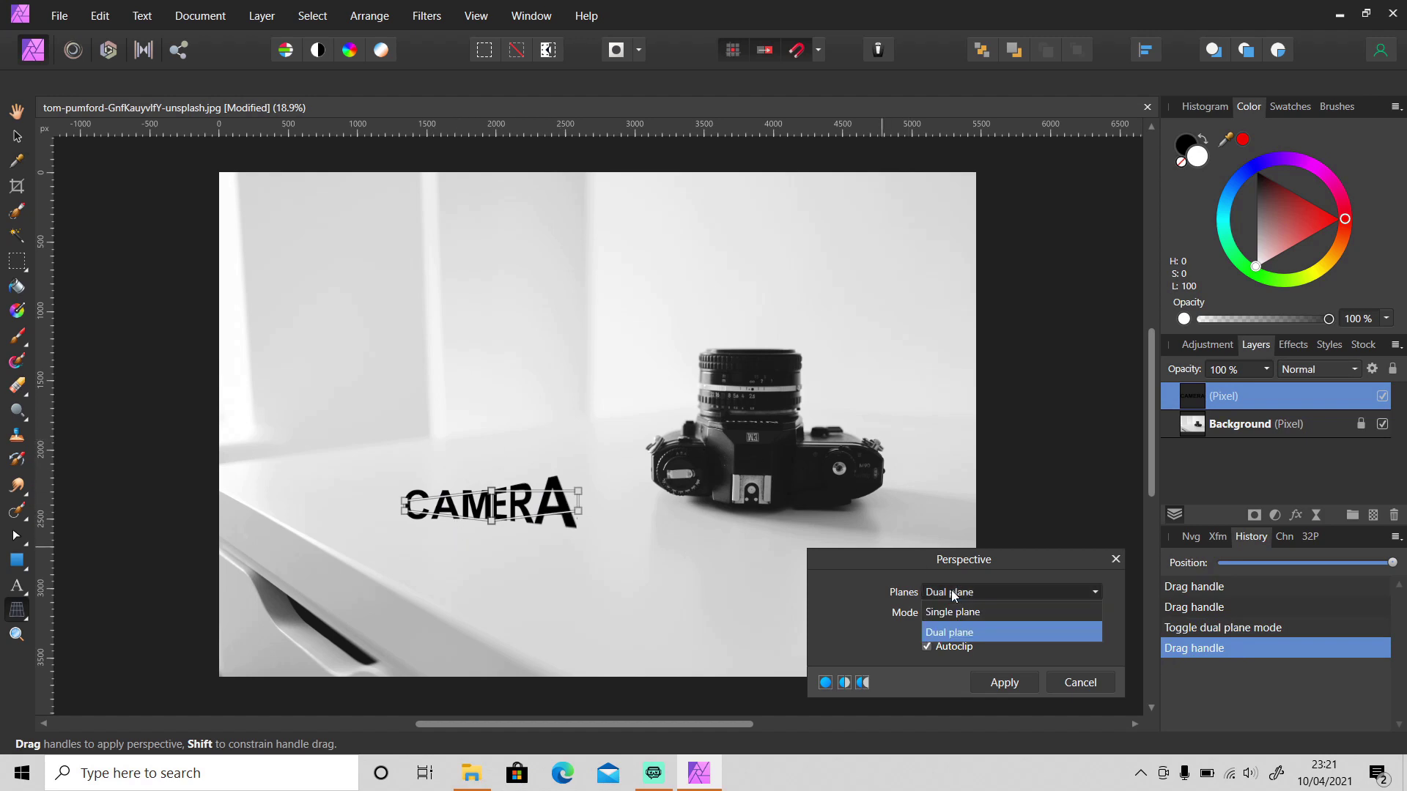
left_click(970, 614)
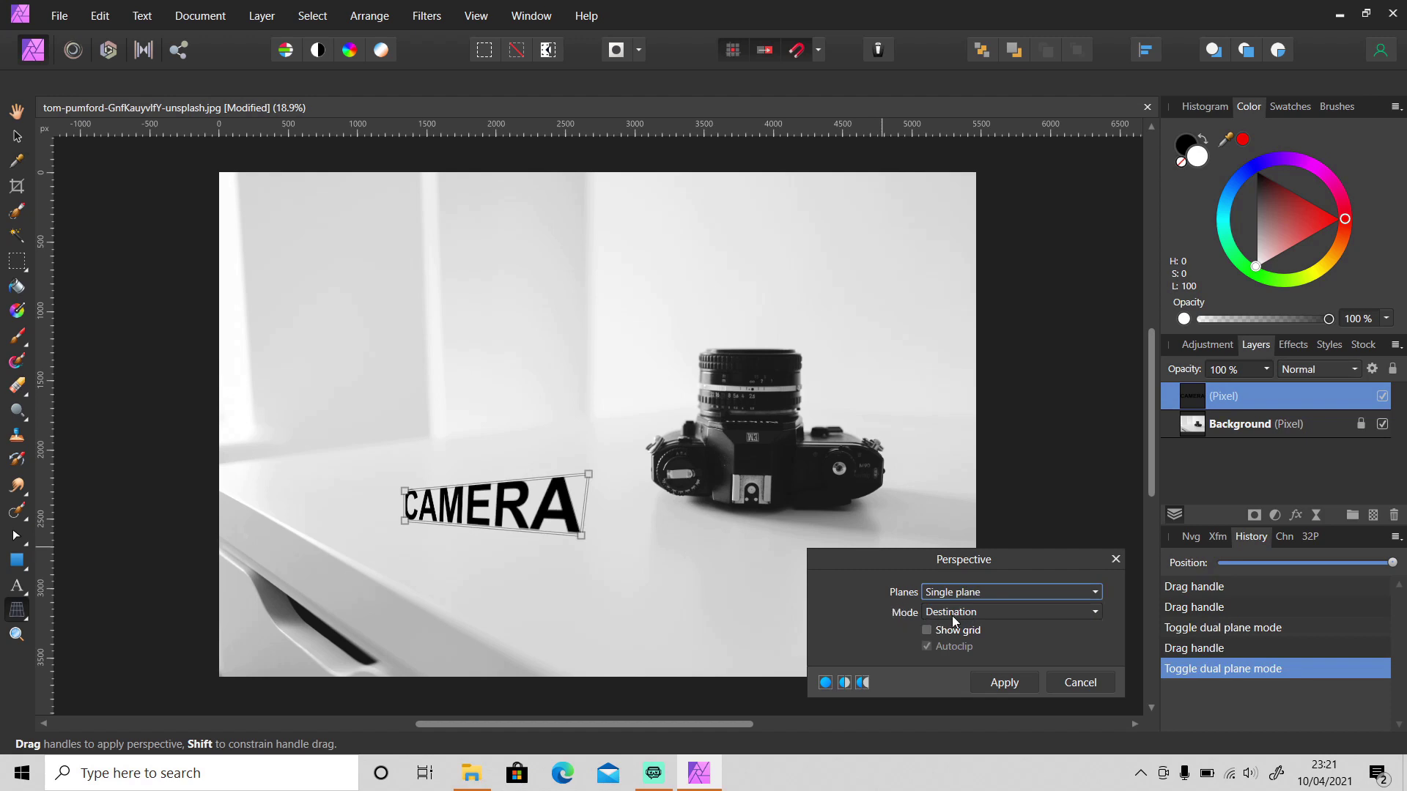
left_click(955, 615)
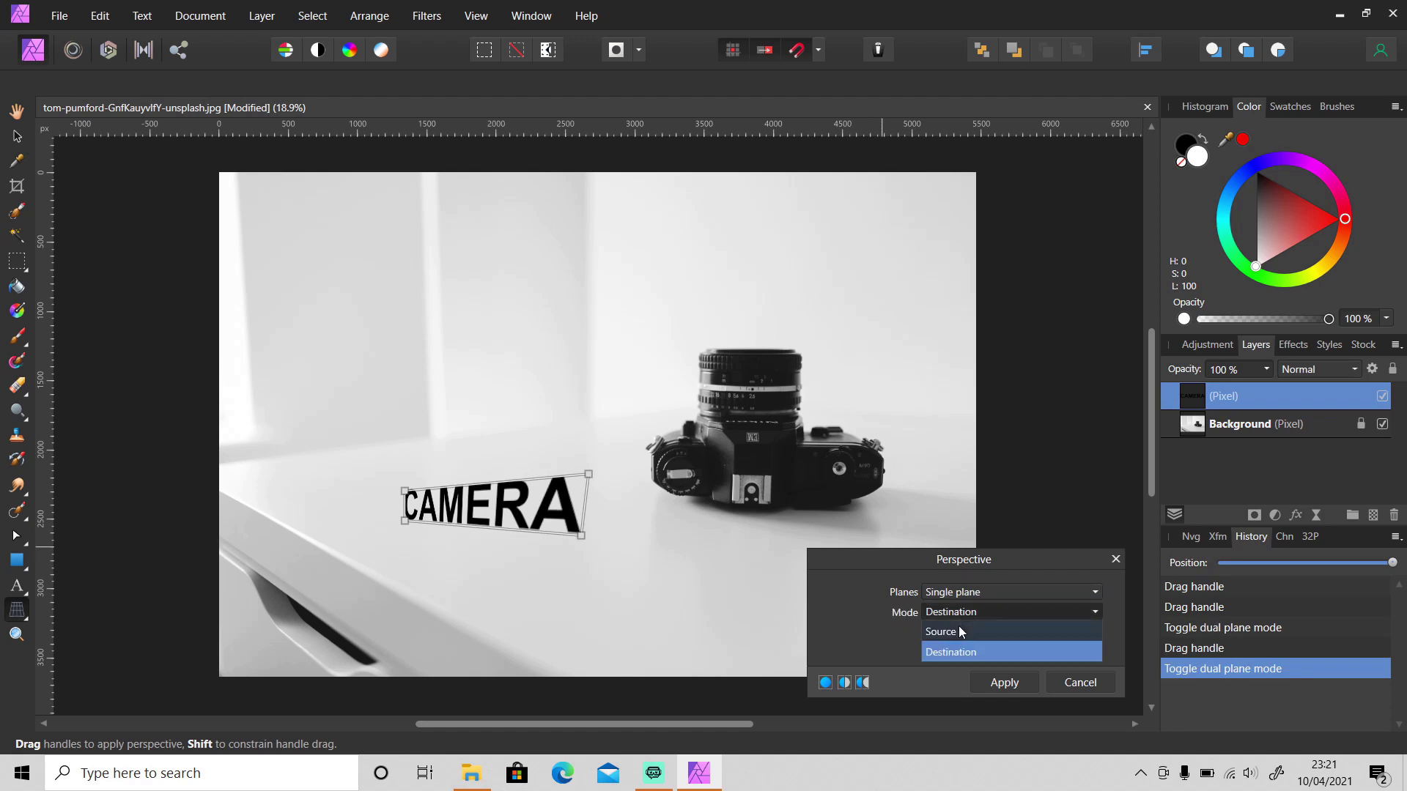
- Try a Source-mode perspective skew with the grid shown, then undo it
left_click(945, 631)
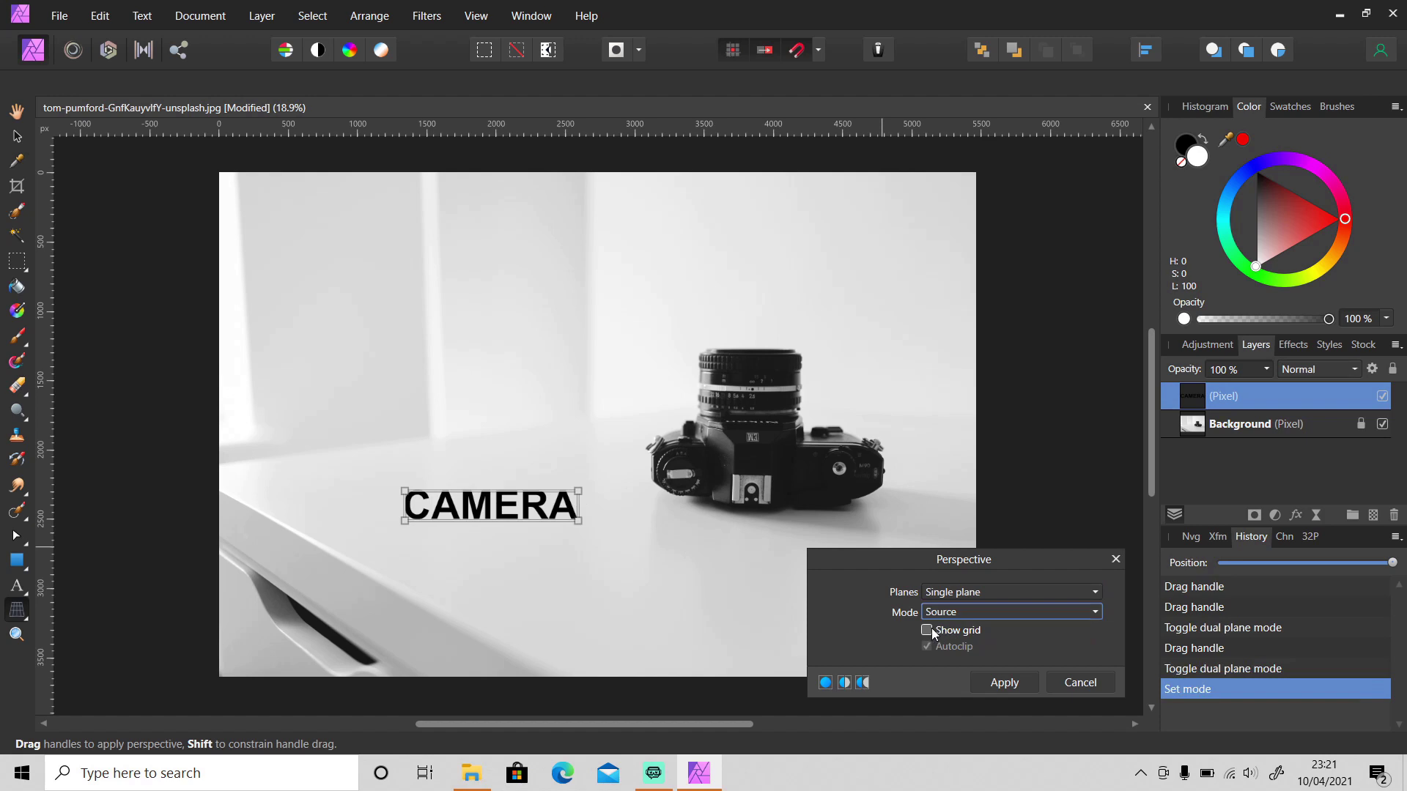
left_click(927, 630)
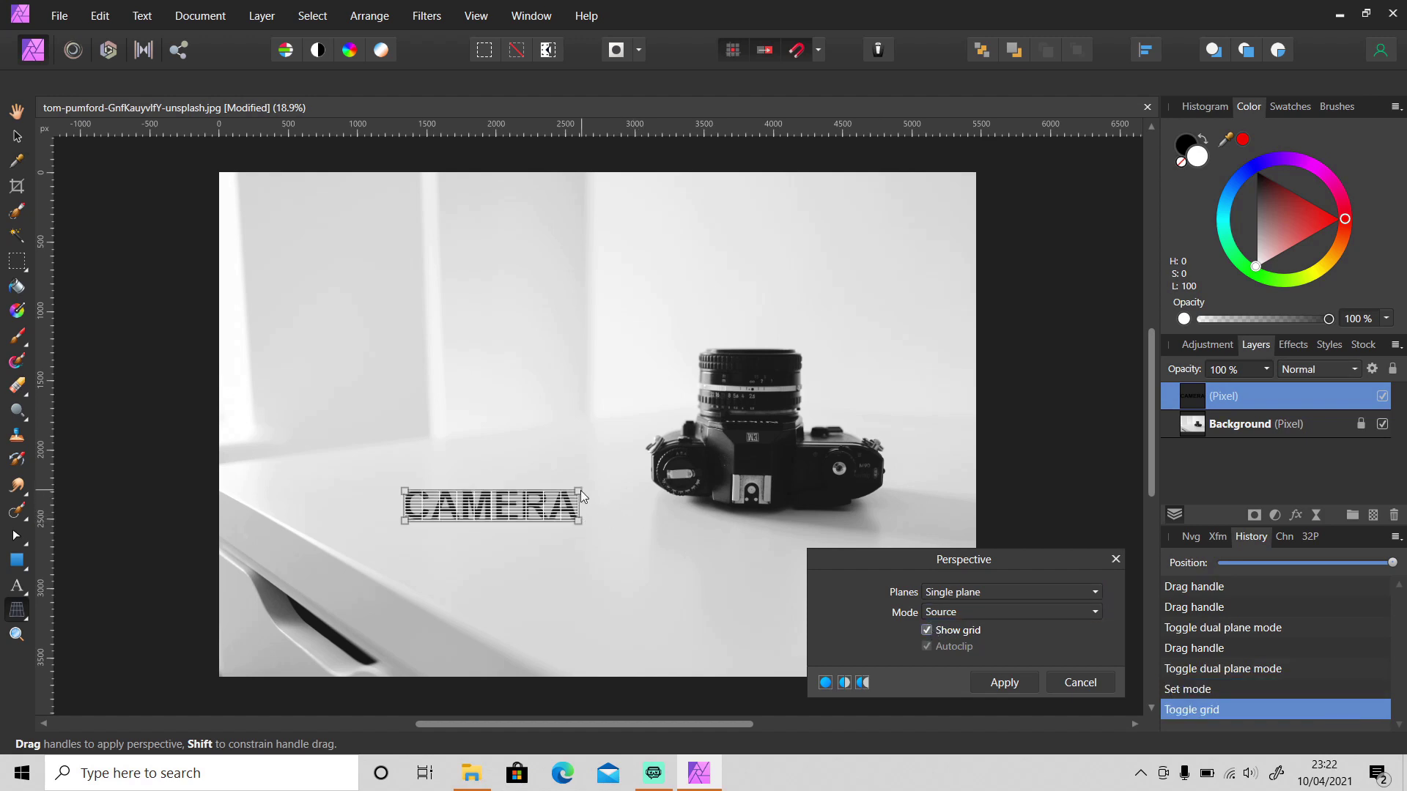
left_click_drag(579, 490, 666, 460)
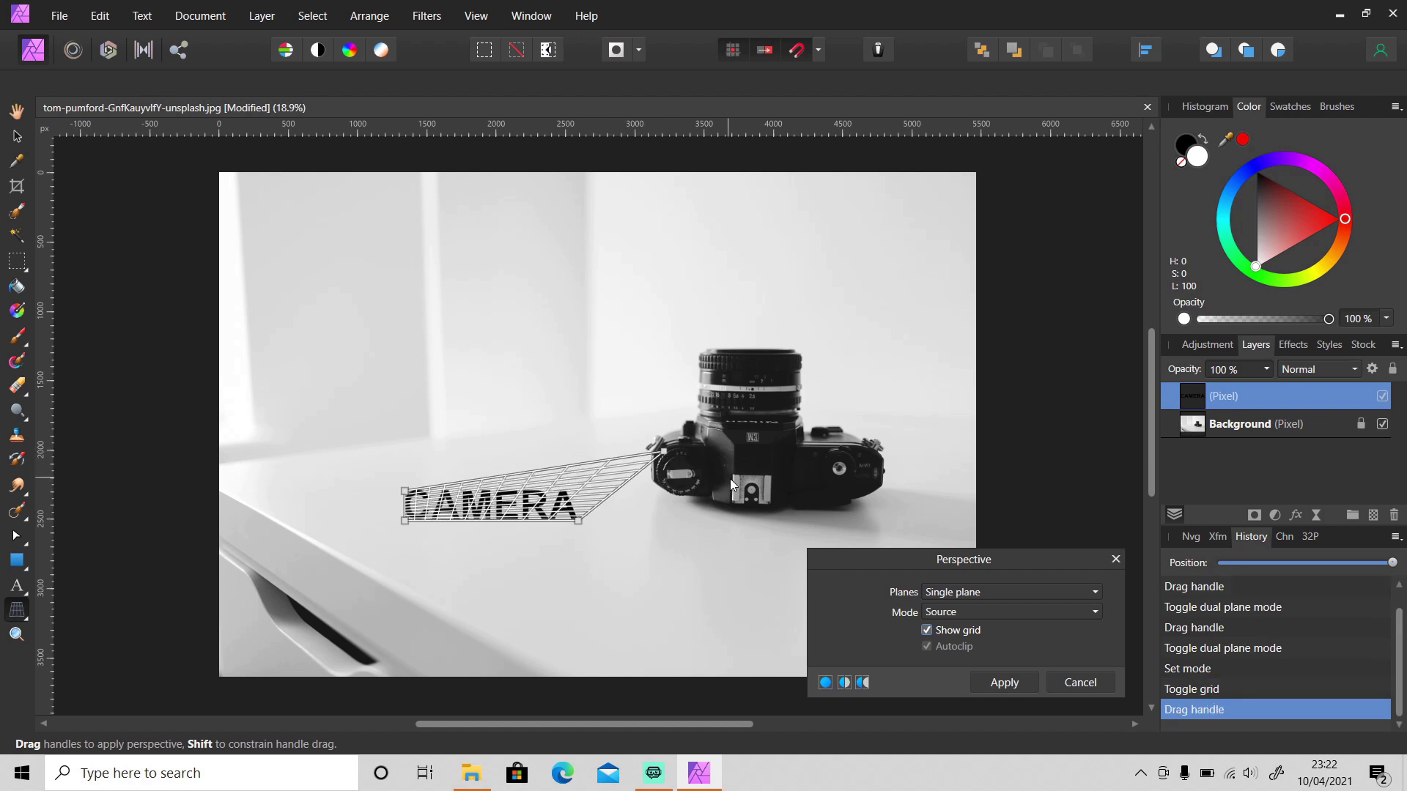
key("ctrl+z")
- In Destination mode with the grid hidden, reshape CAMERA's right corners and apply
left_click(964, 614)
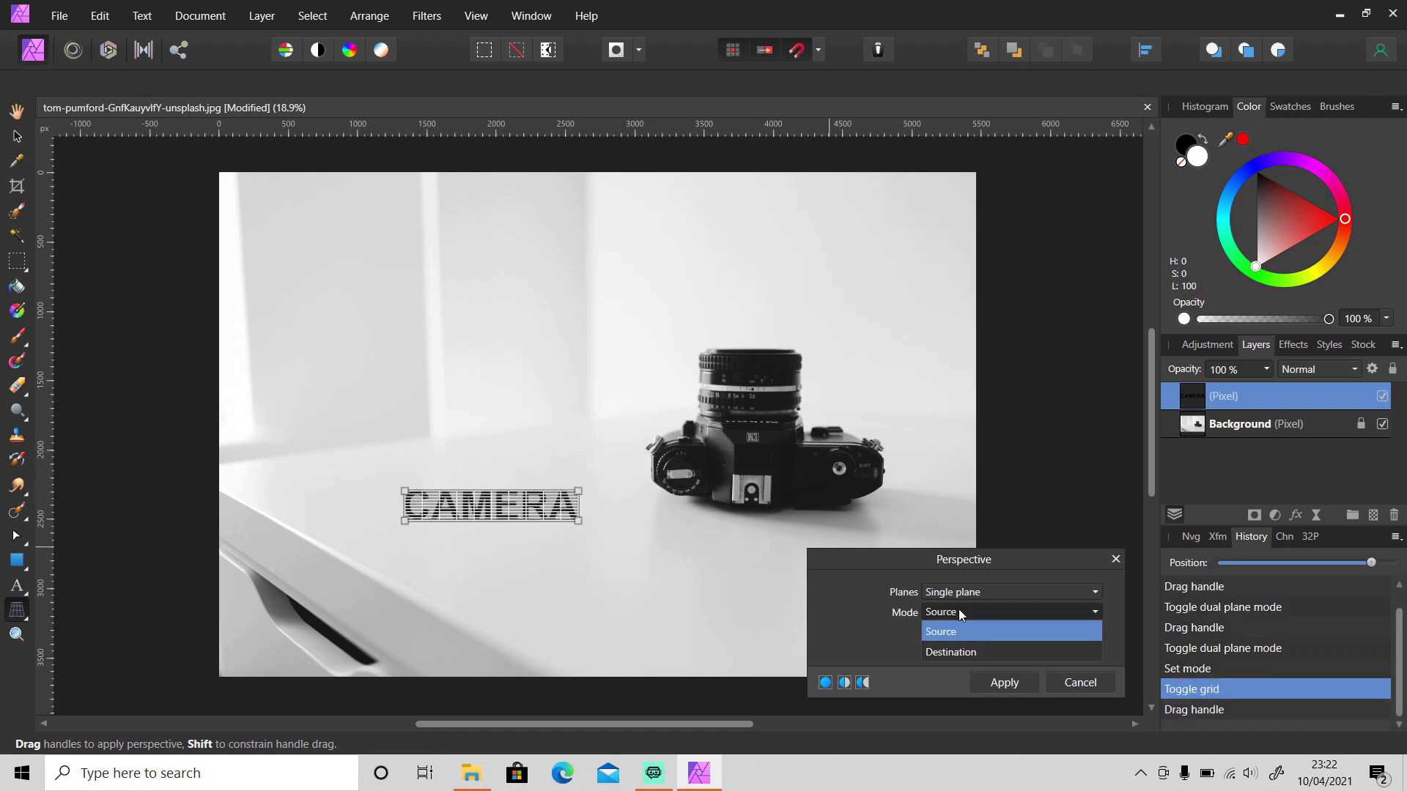
left_click(952, 652)
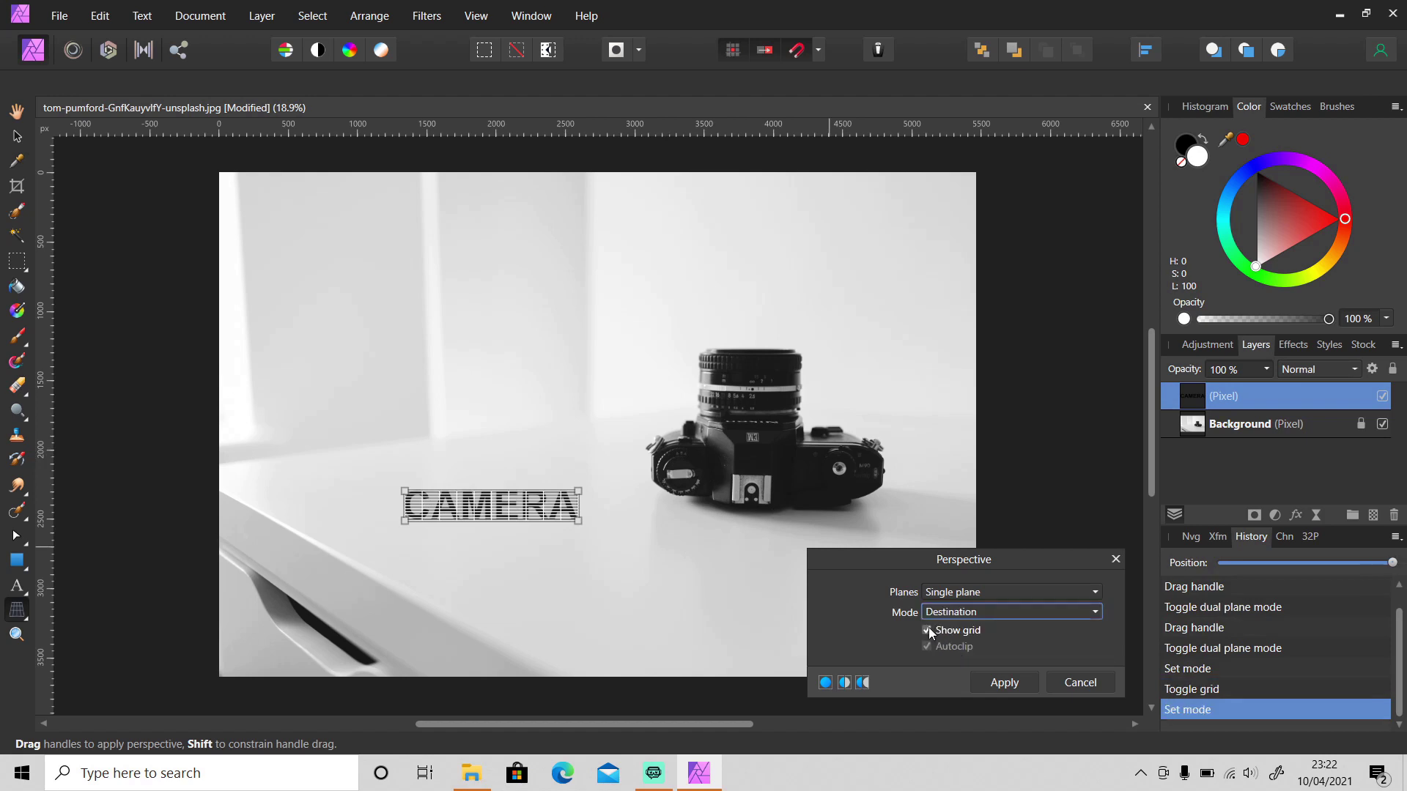
left_click(927, 630)
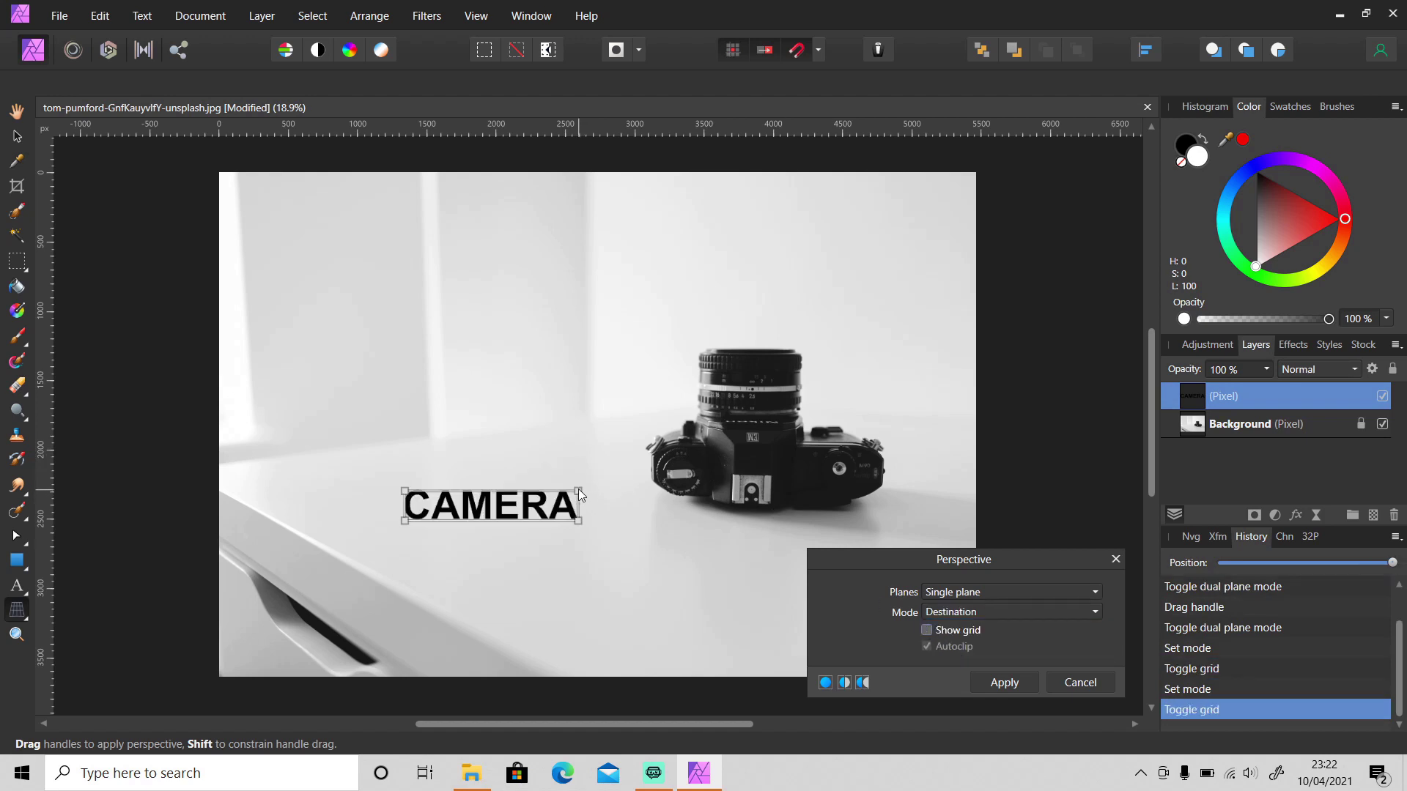
left_click_drag(578, 490, 577, 535)
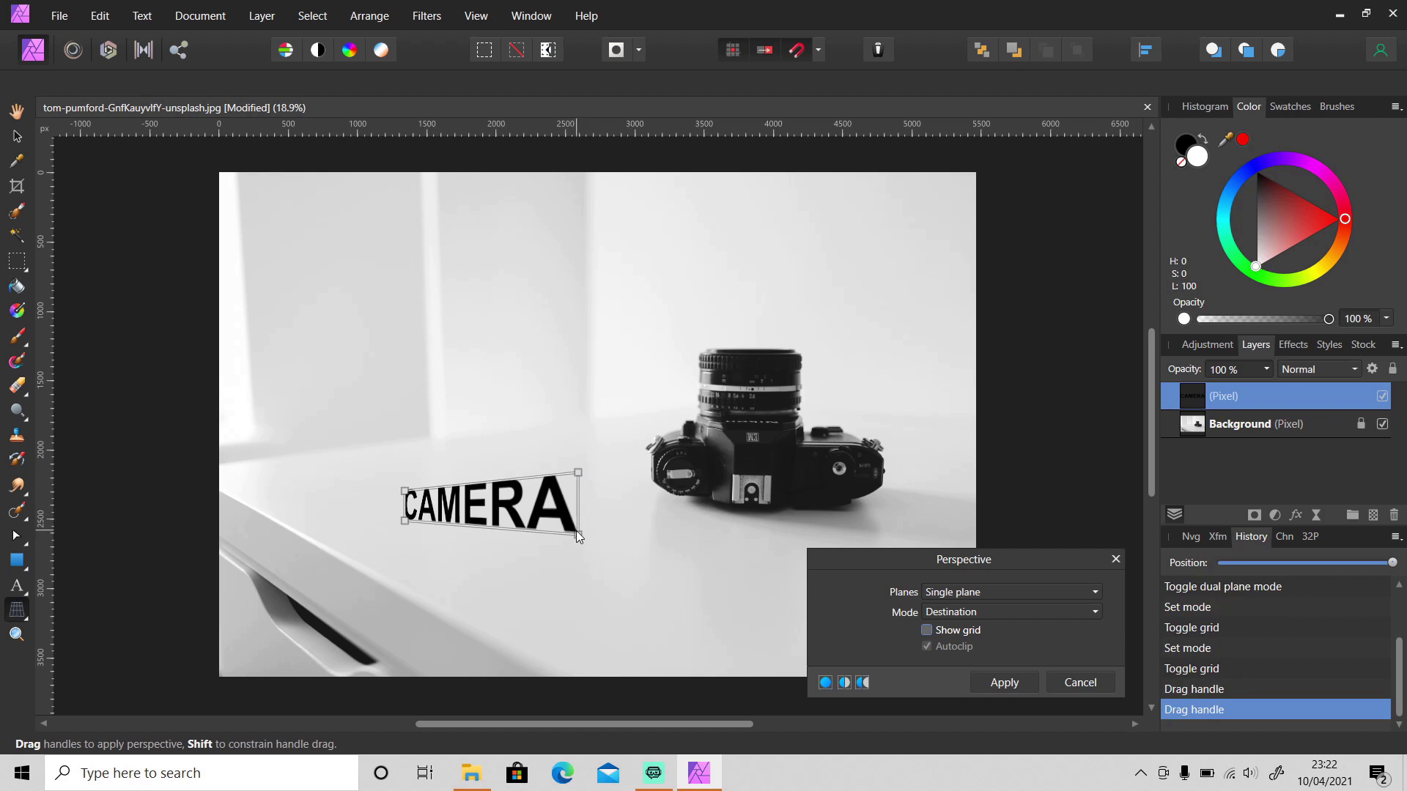
left_click_drag(576, 532, 577, 521)
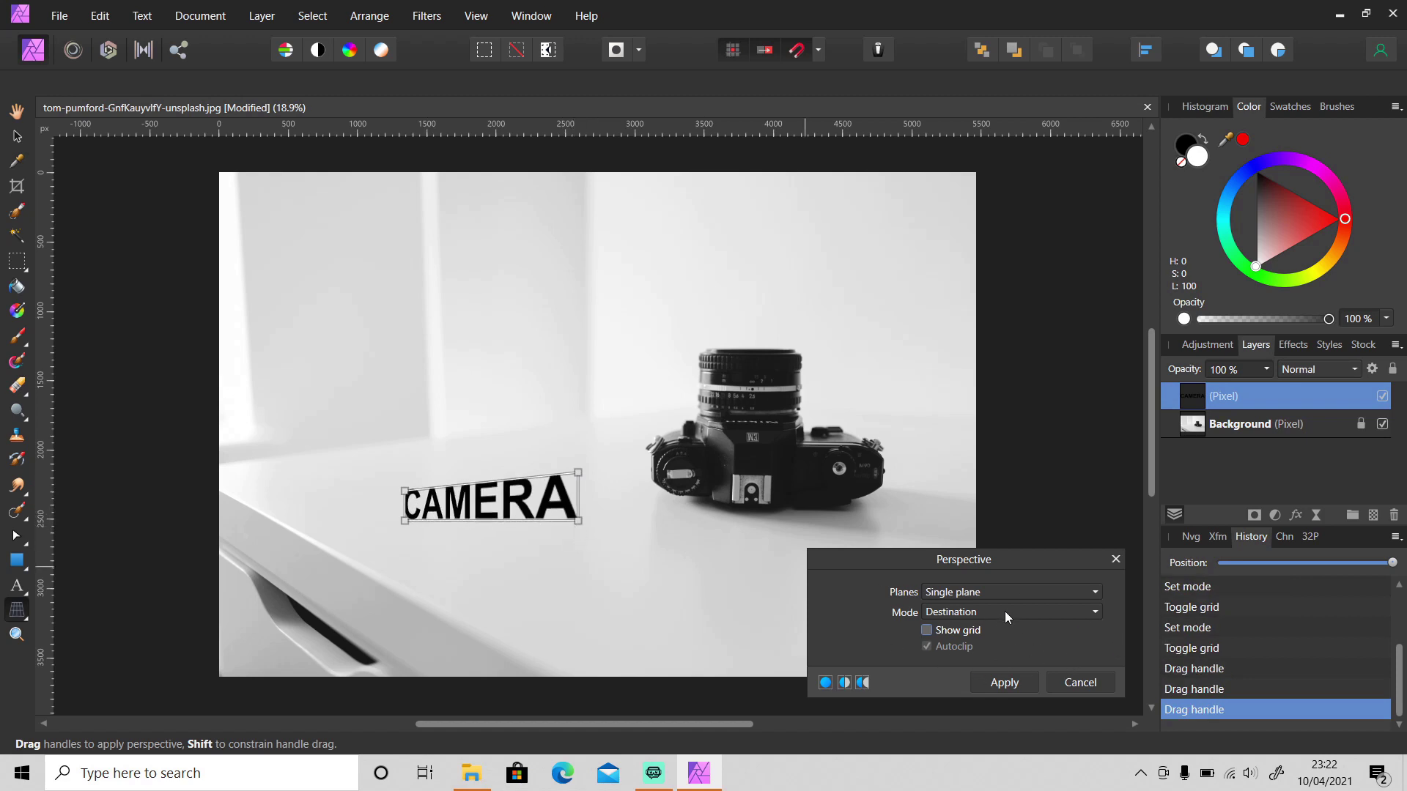
left_click(1006, 683)
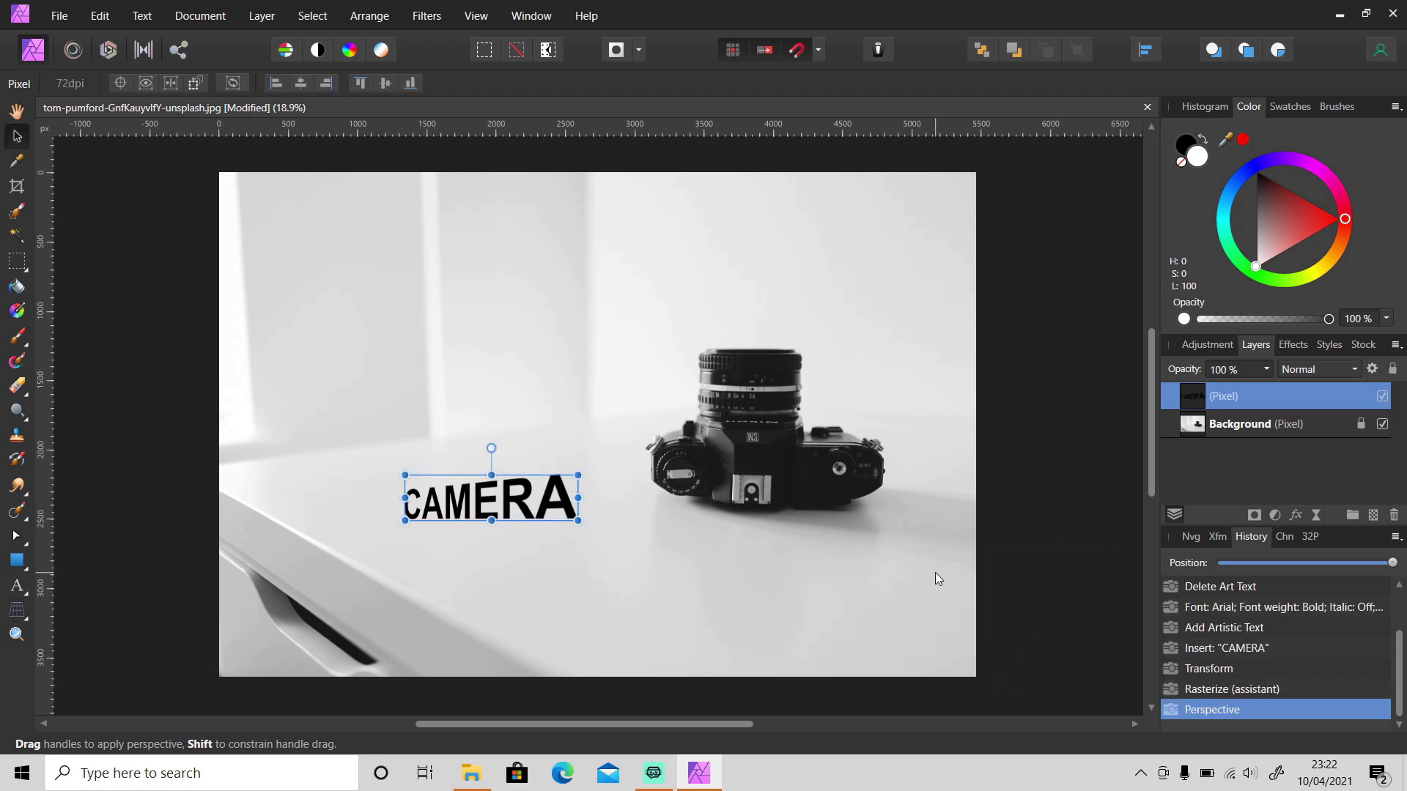
left_click(26, 614)
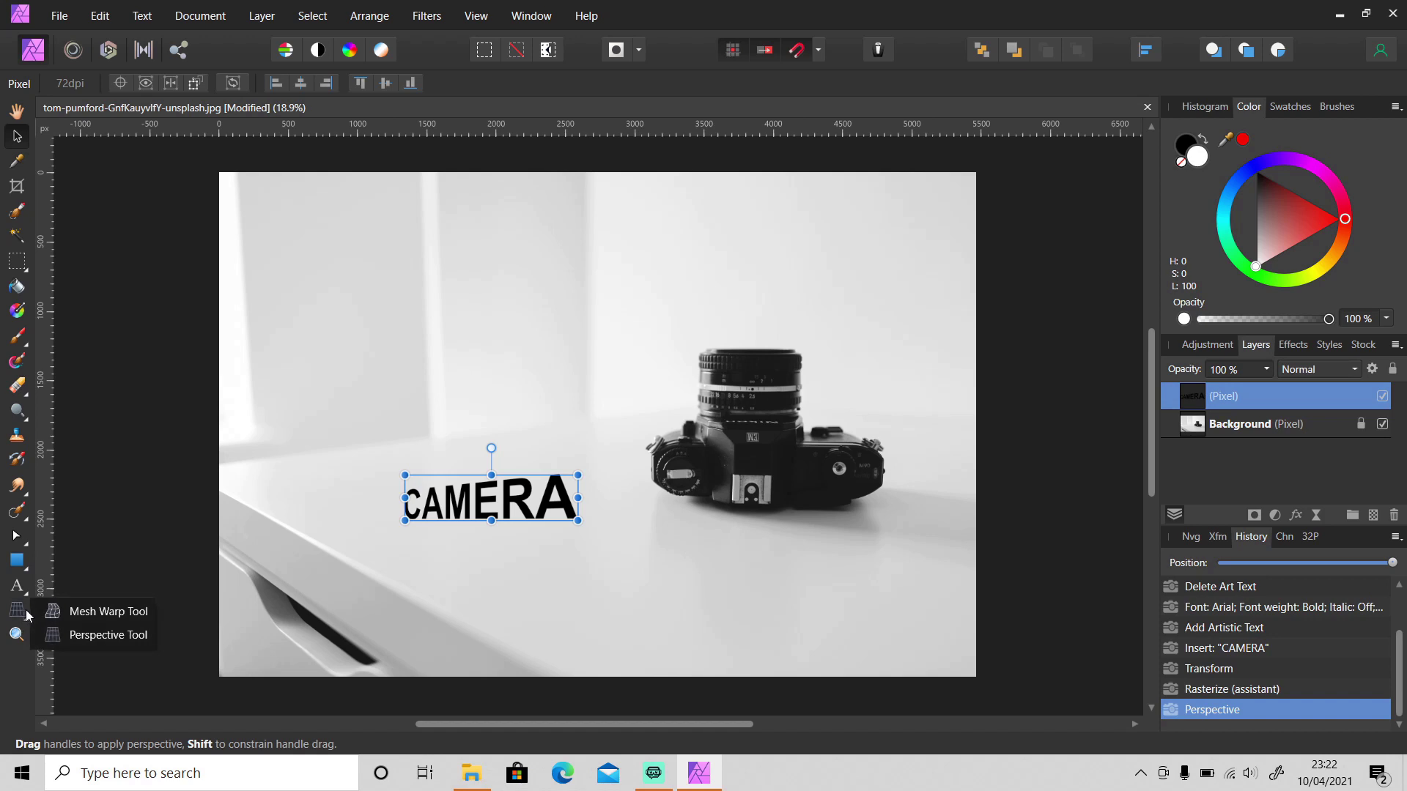
left_click(76, 612)
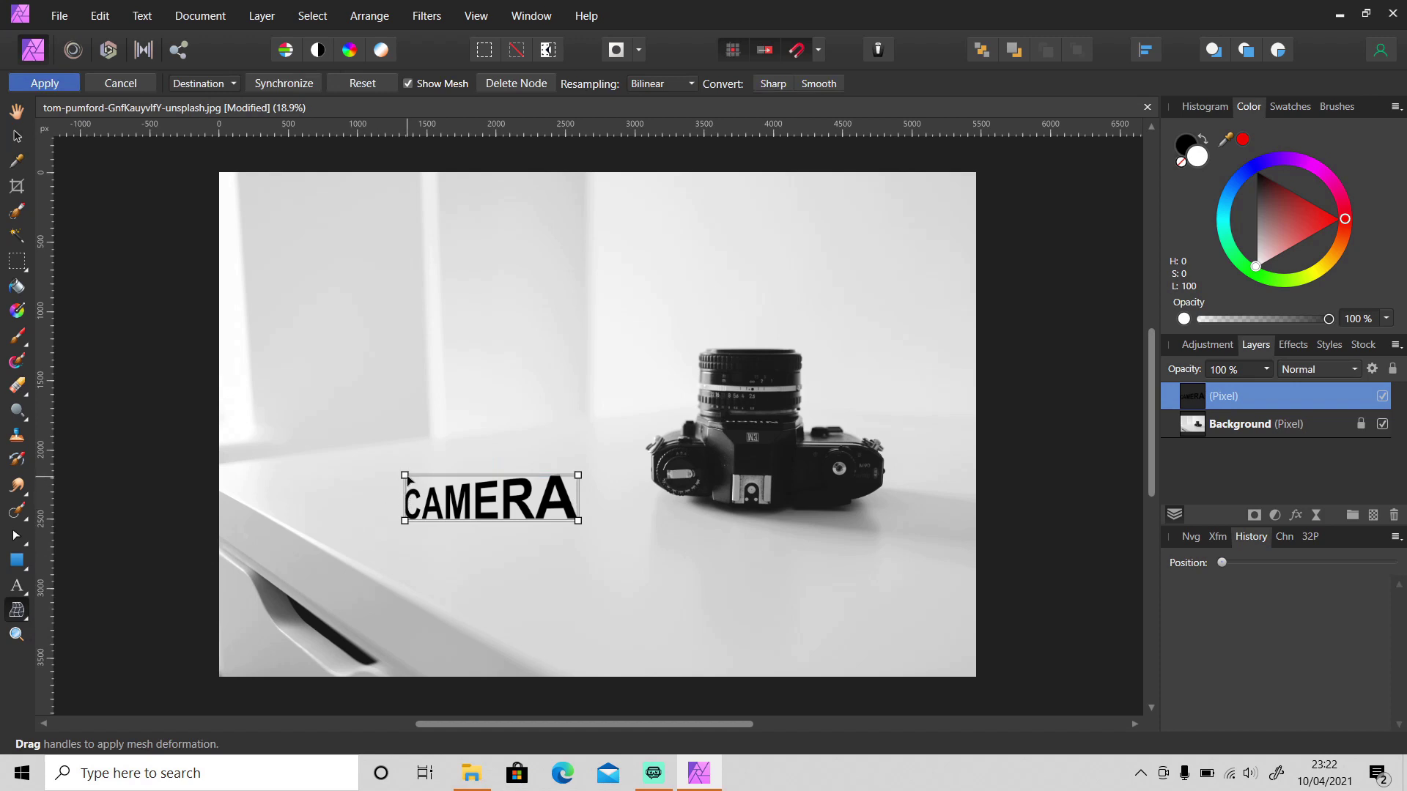
left_click_drag(405, 476, 350, 411)
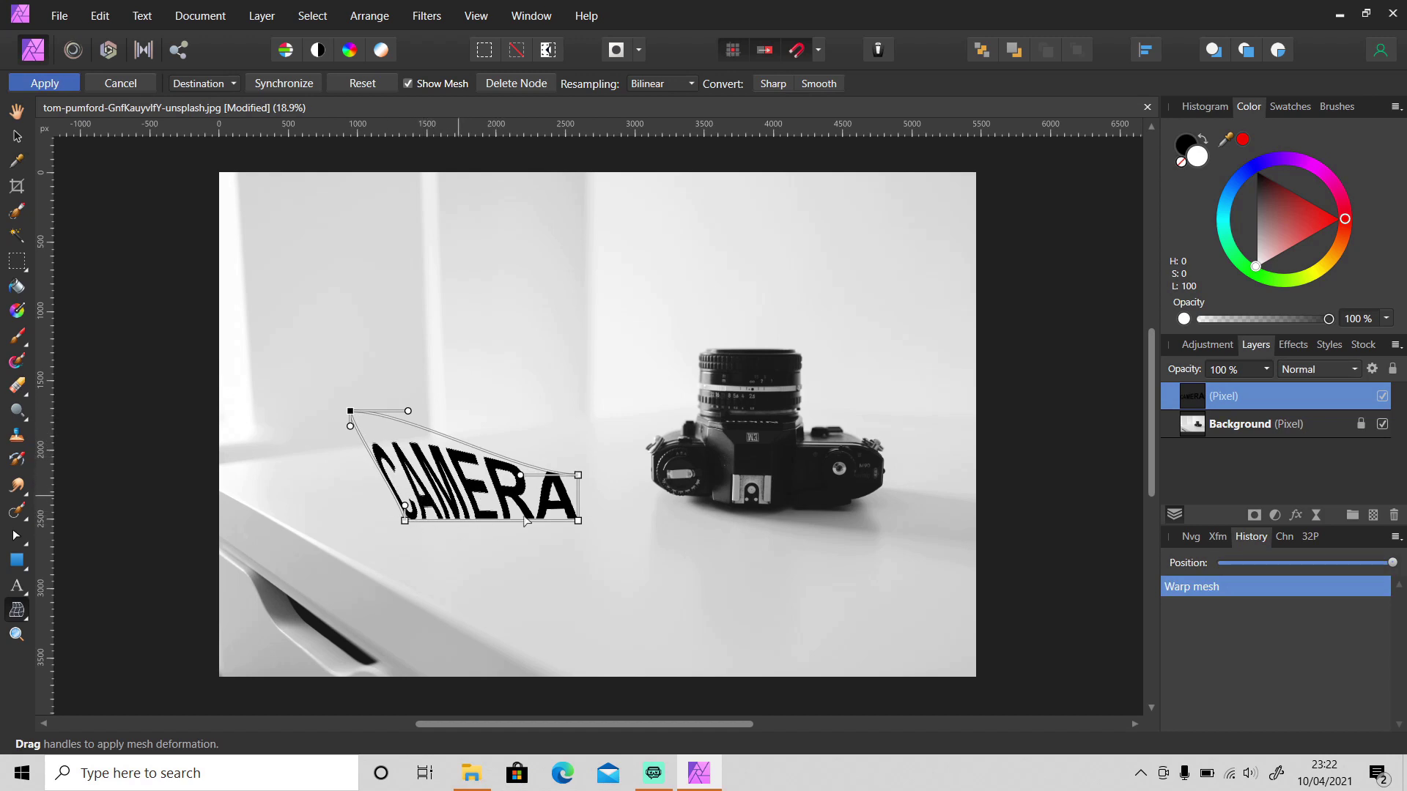
left_click(126, 82)
key("v")
- Shift CAMERA toward the camera and shear its right side down so it slopes
left_click_drag(497, 508, 501, 518)
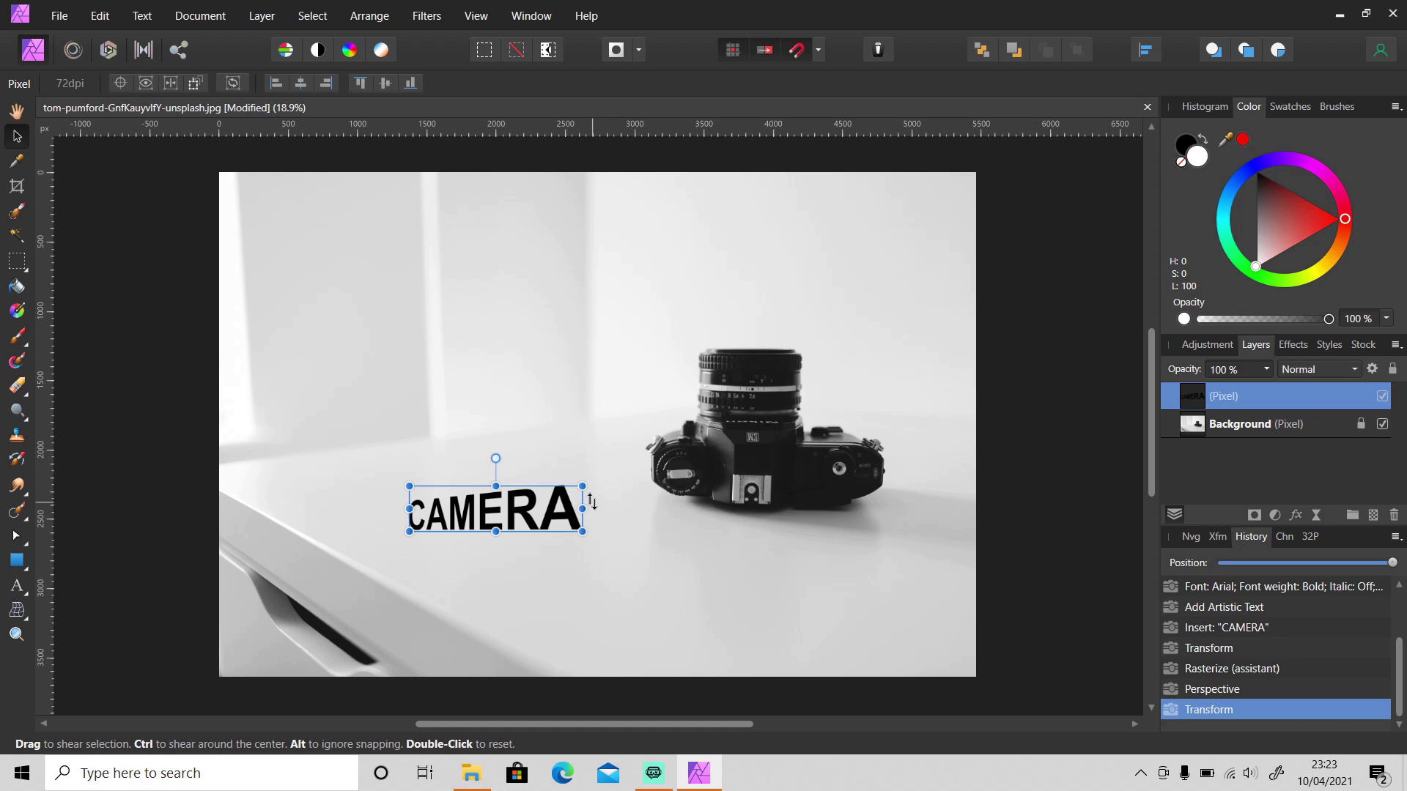
left_click_drag(592, 503, 591, 551)
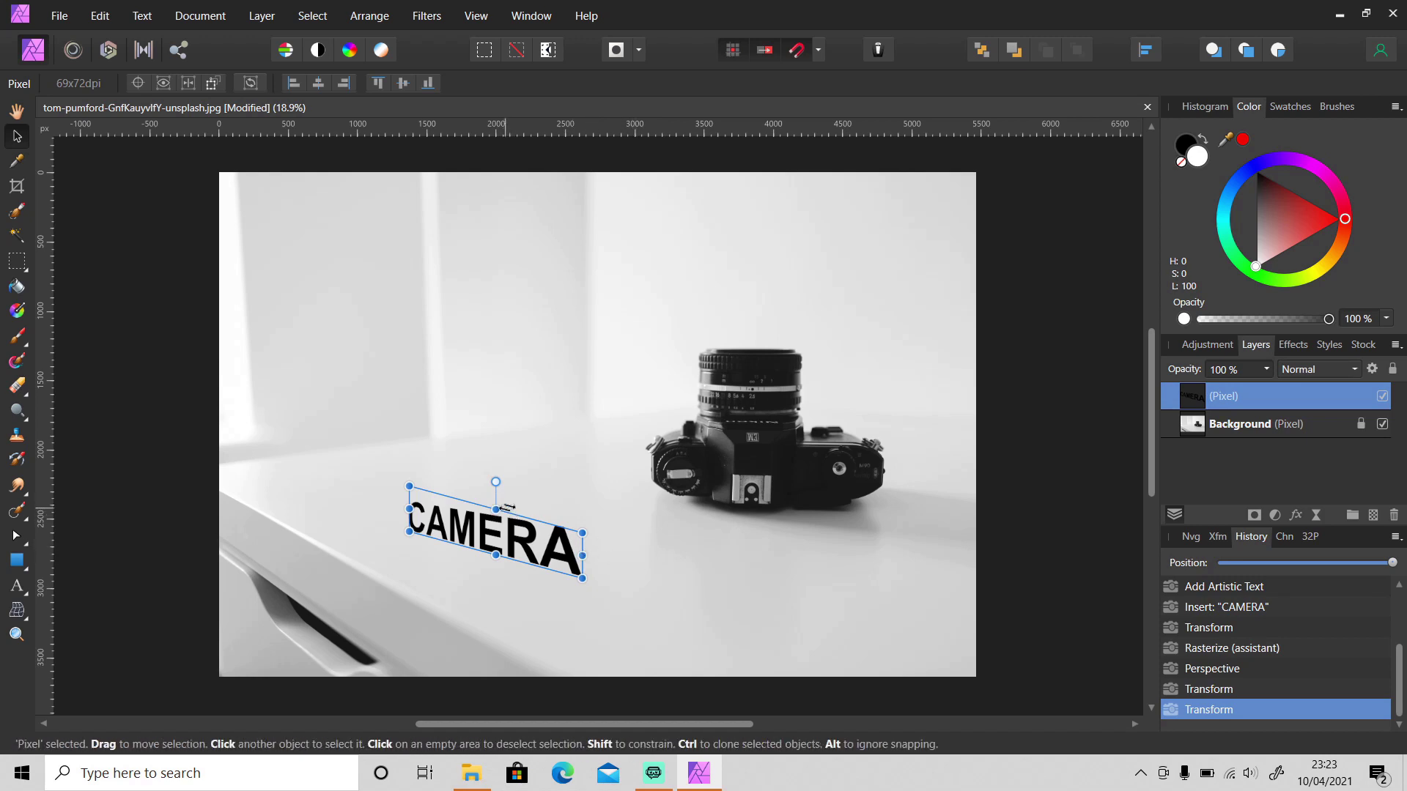
mouse_move(507, 507)
left_mouse_down()
mouse_move(490, 504)
mouse_move(516, 510)
left_mouse_up()
key("ctrl+z")
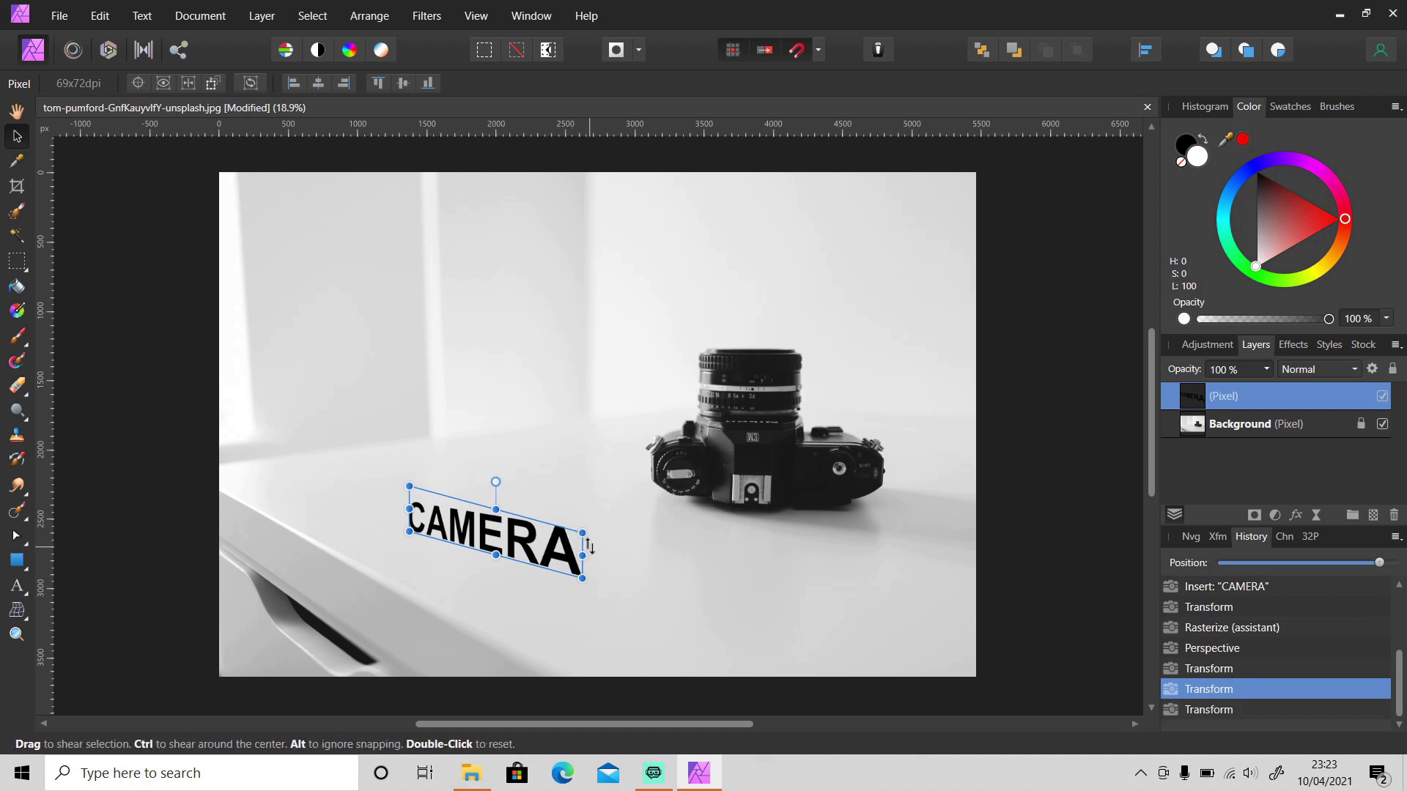
mouse_move(589, 547)
left_mouse_down()
mouse_move(590, 558)
mouse_move(549, 560)
mouse_move(597, 548)
left_mouse_up()
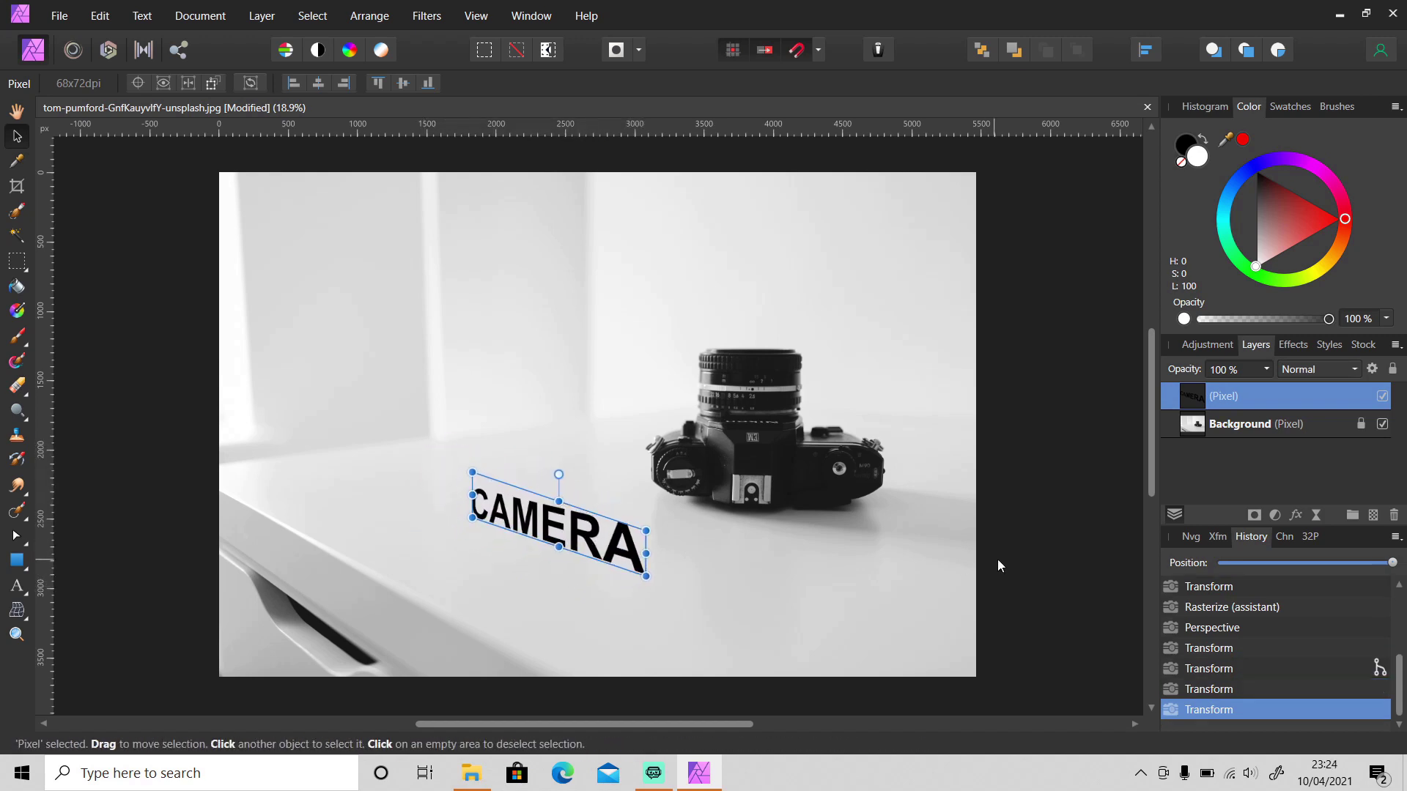
left_click(1035, 549)
- Duplicate the CAMERA layer and shear the copy steeply flat across the table
left_click(599, 546)
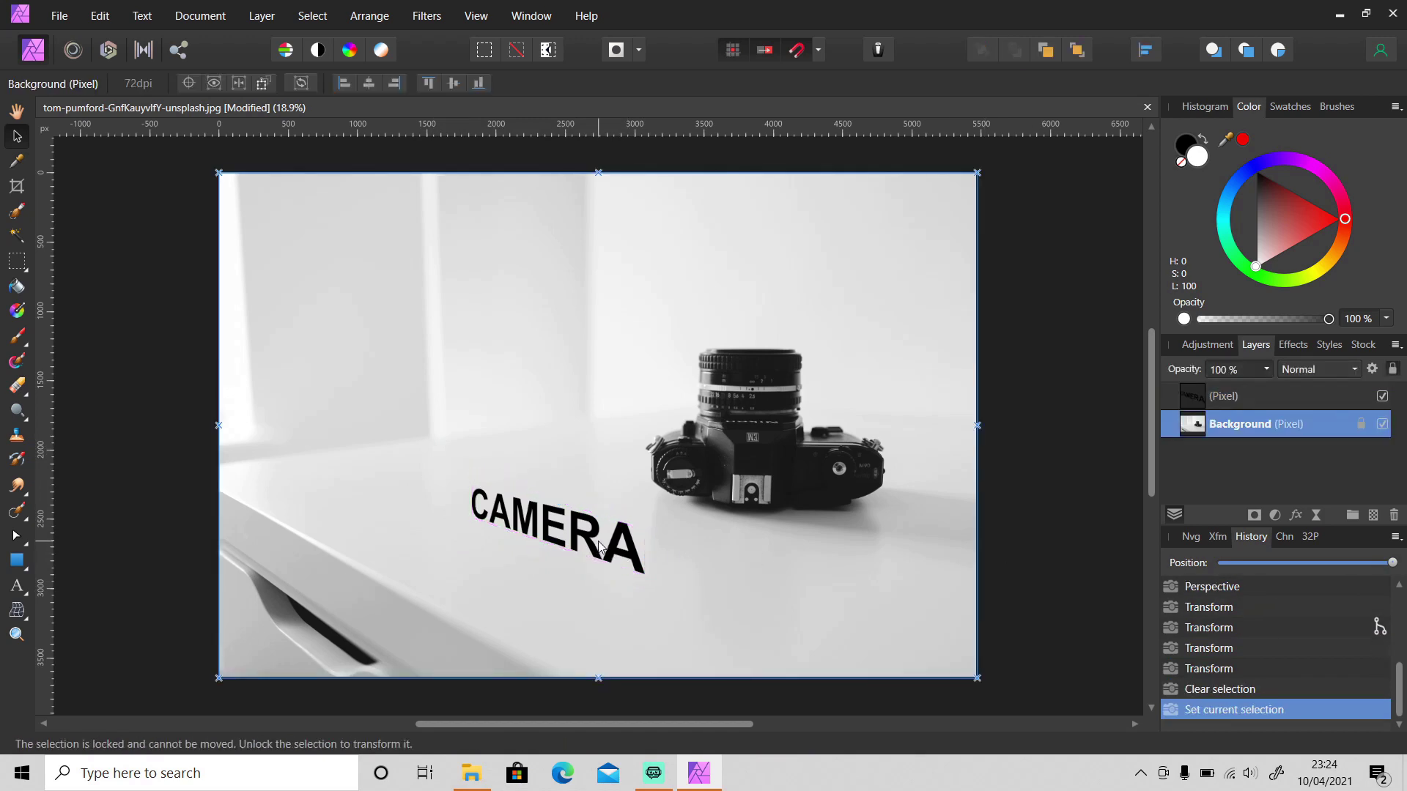
left_click(600, 547)
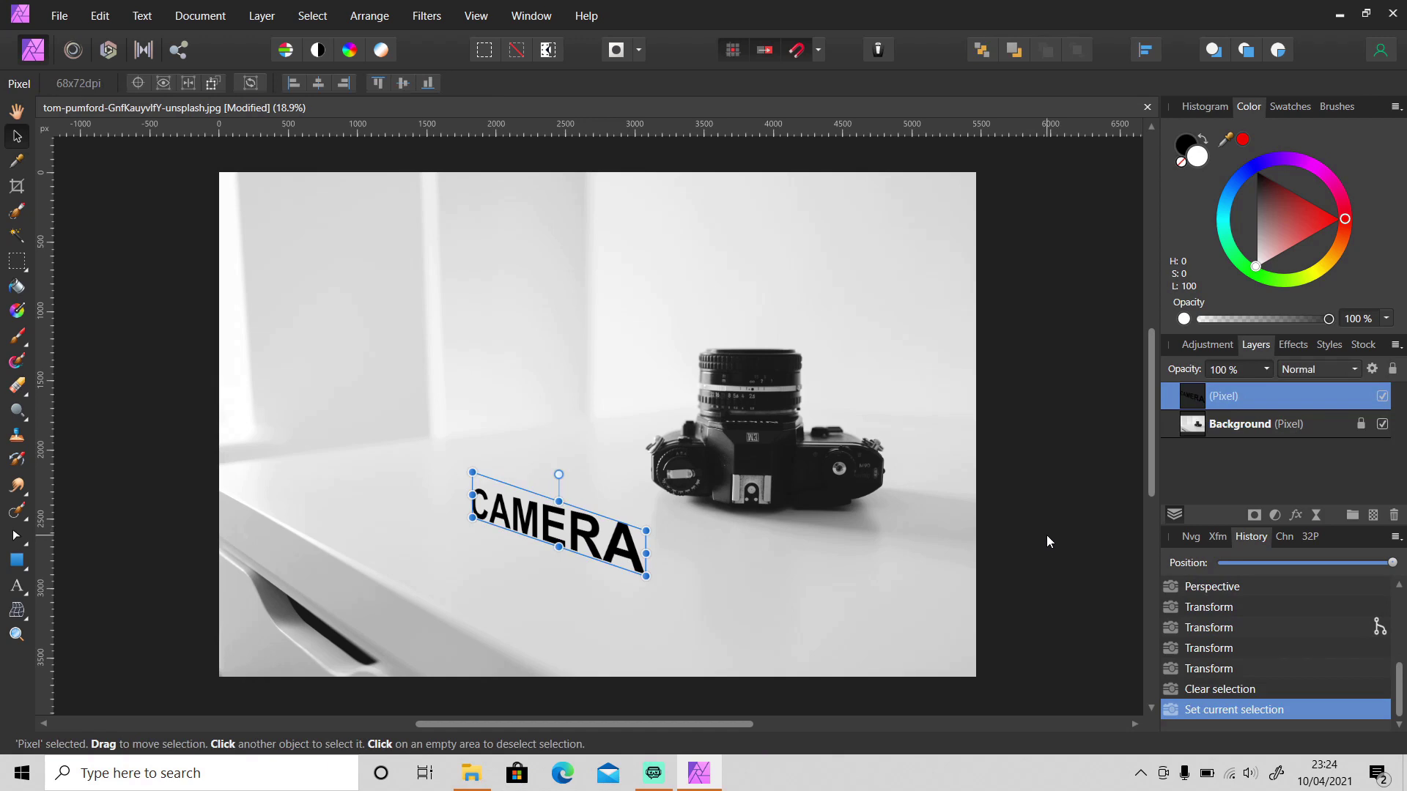
key("ctrl+j")
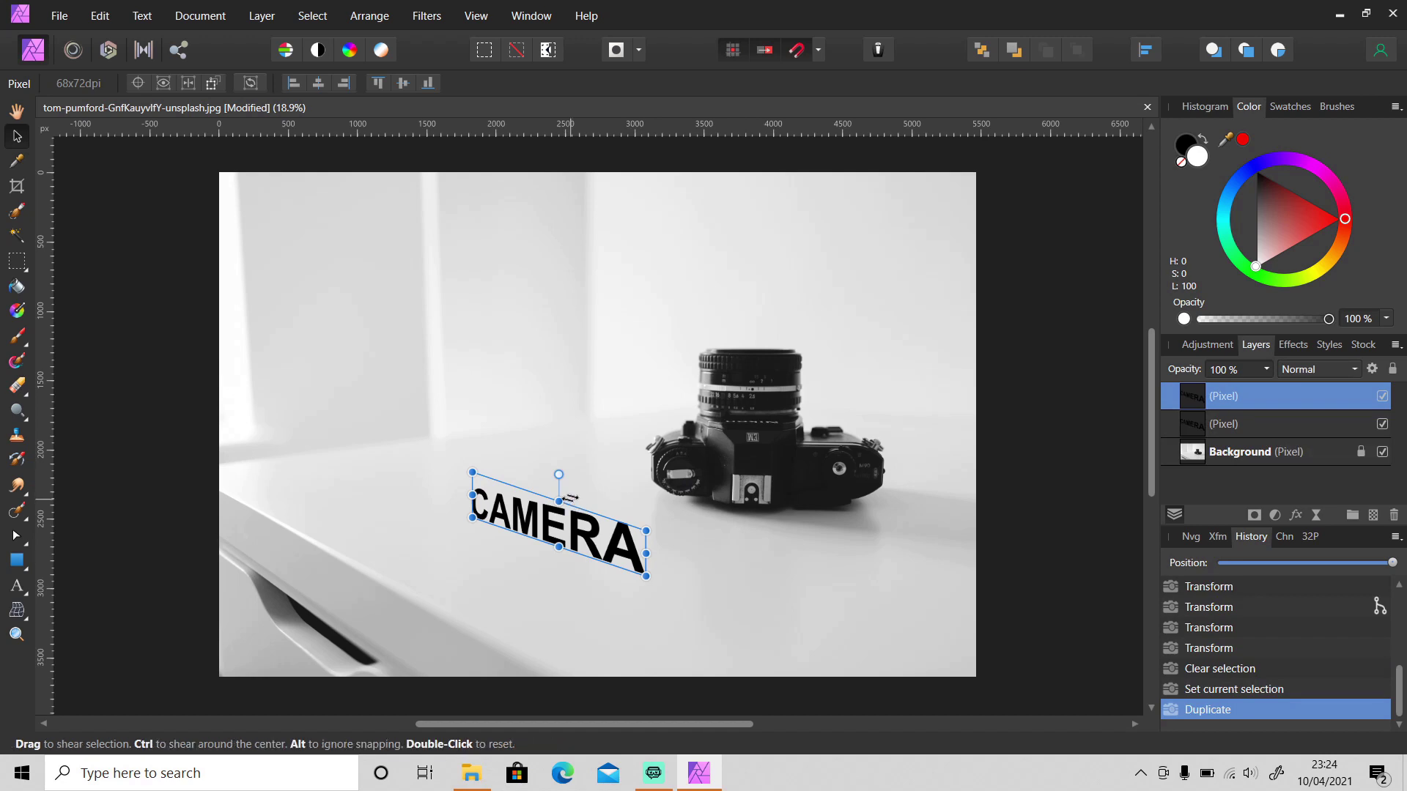
left_click_drag(578, 499, 651, 529)
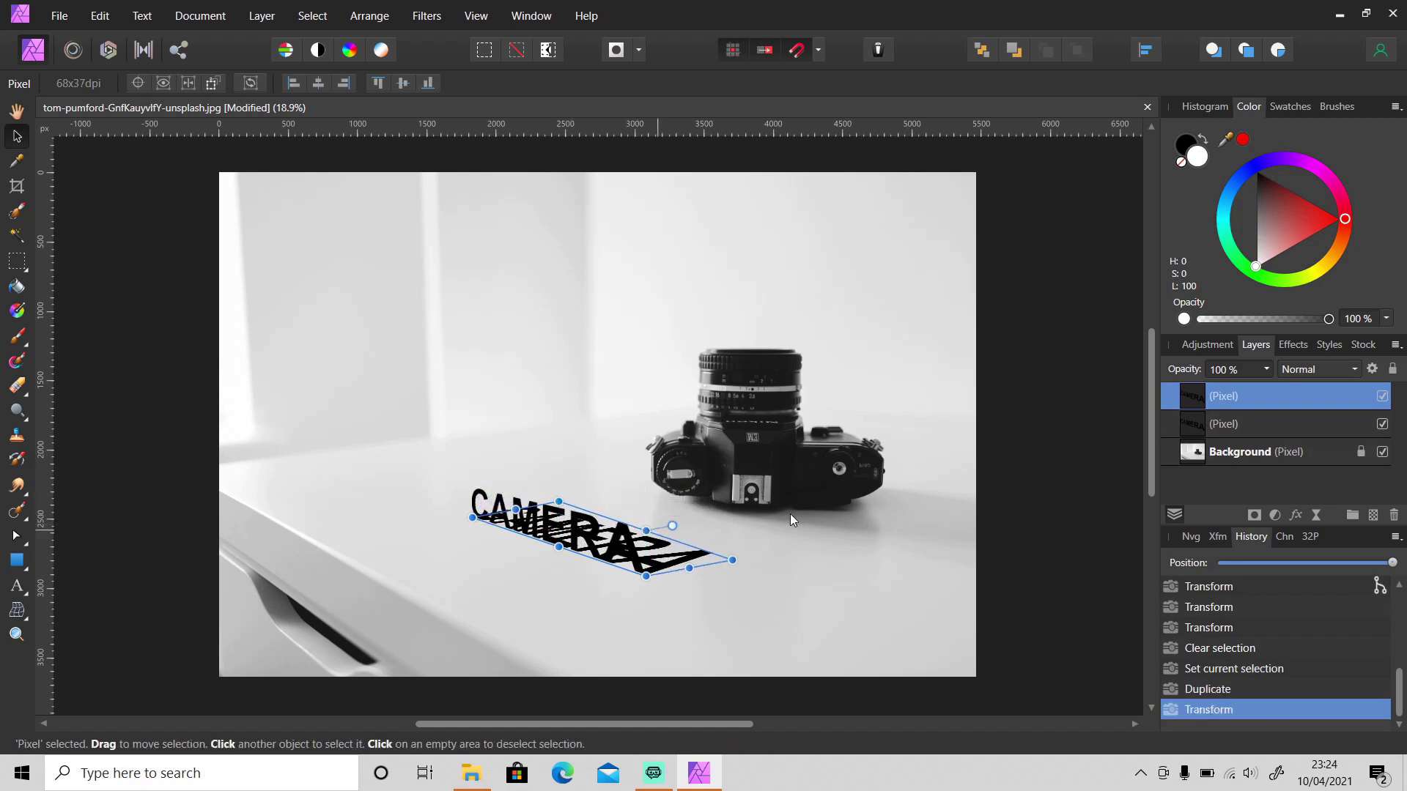
- Lower the copy's opacity to about 40% so it reads as a grey shadow
left_click(1268, 367)
left_click_drag(1271, 388, 1179, 389)
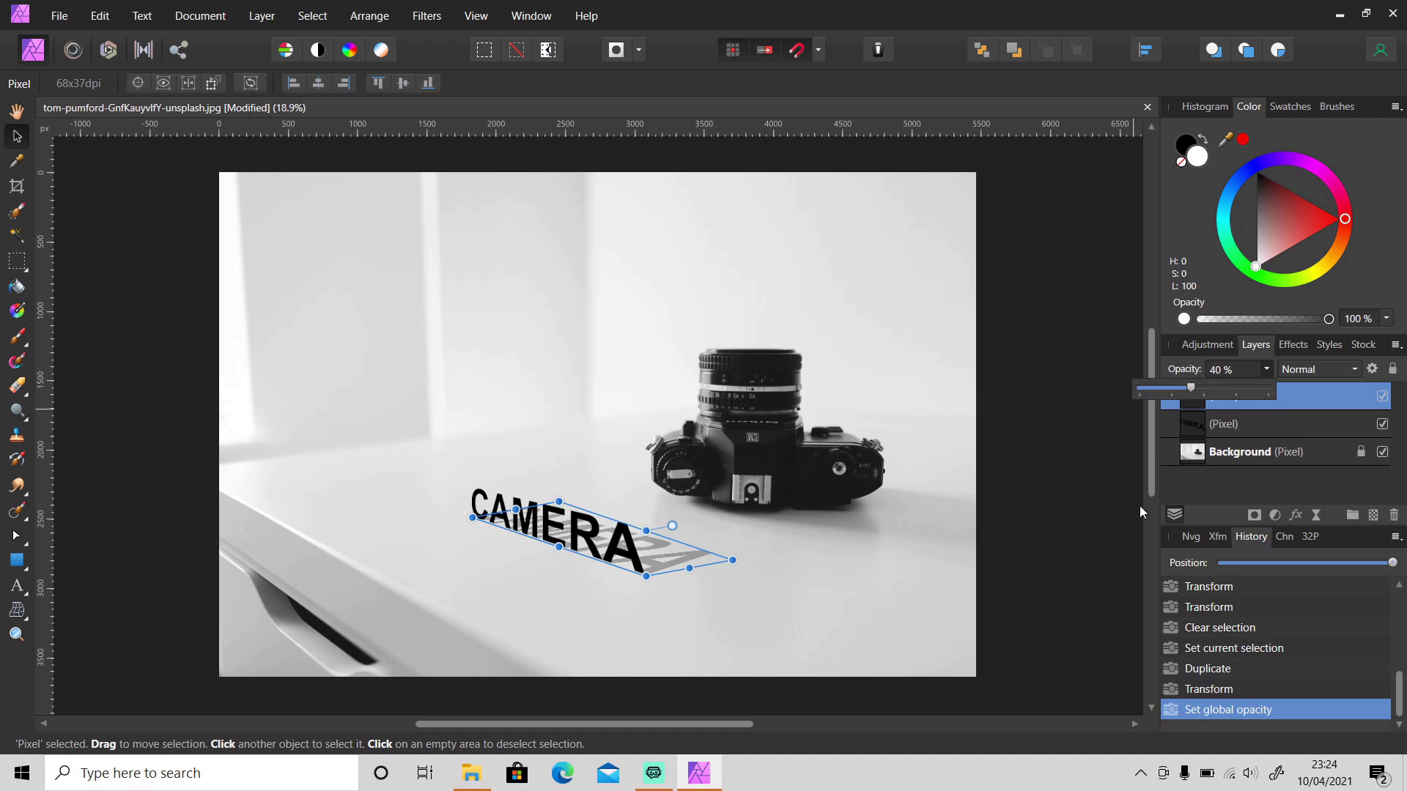
left_click(855, 591)
scroll(560, 587, "up", 3)
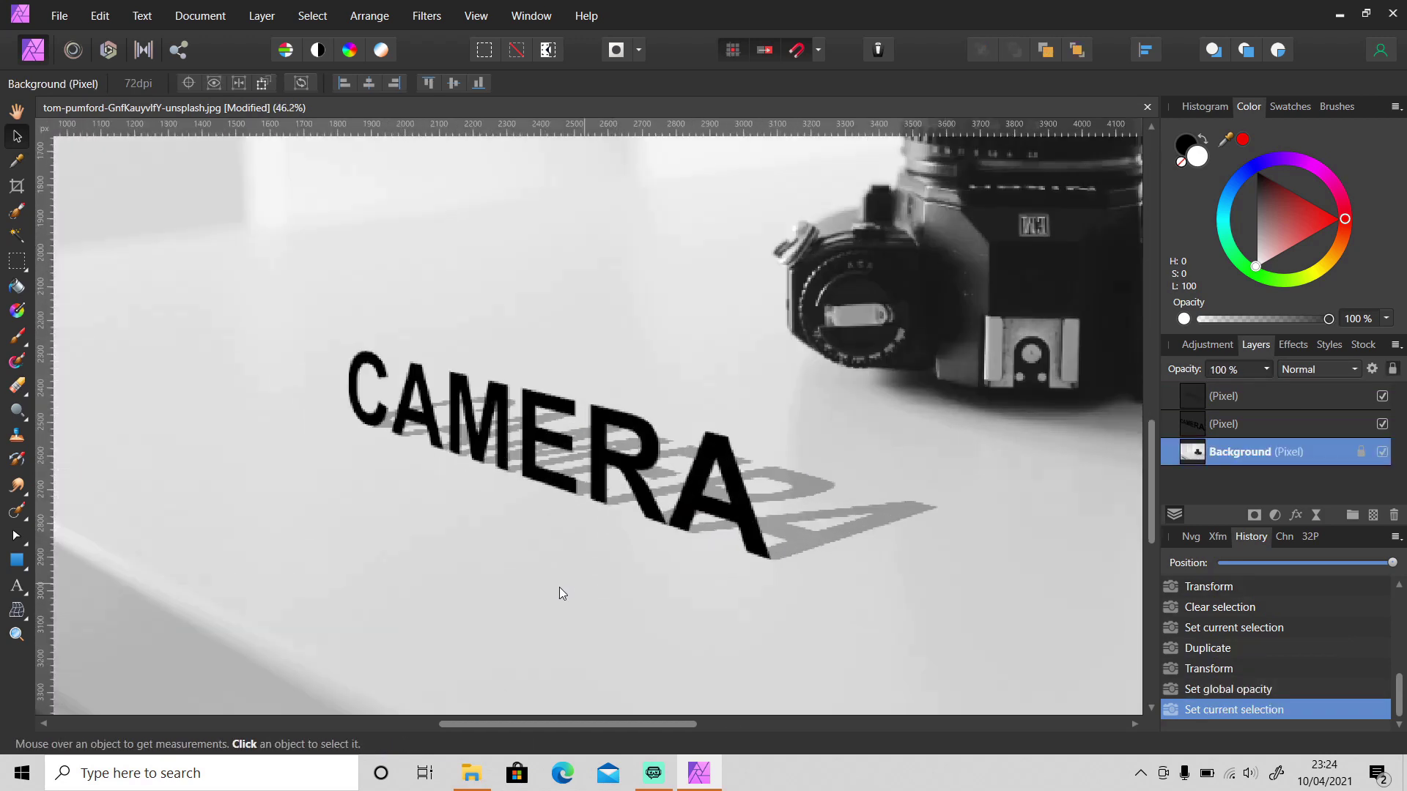
- Stack four duplicates of the black CAMERA layer, nudging each left to build an extrusion
left_click(1272, 427)
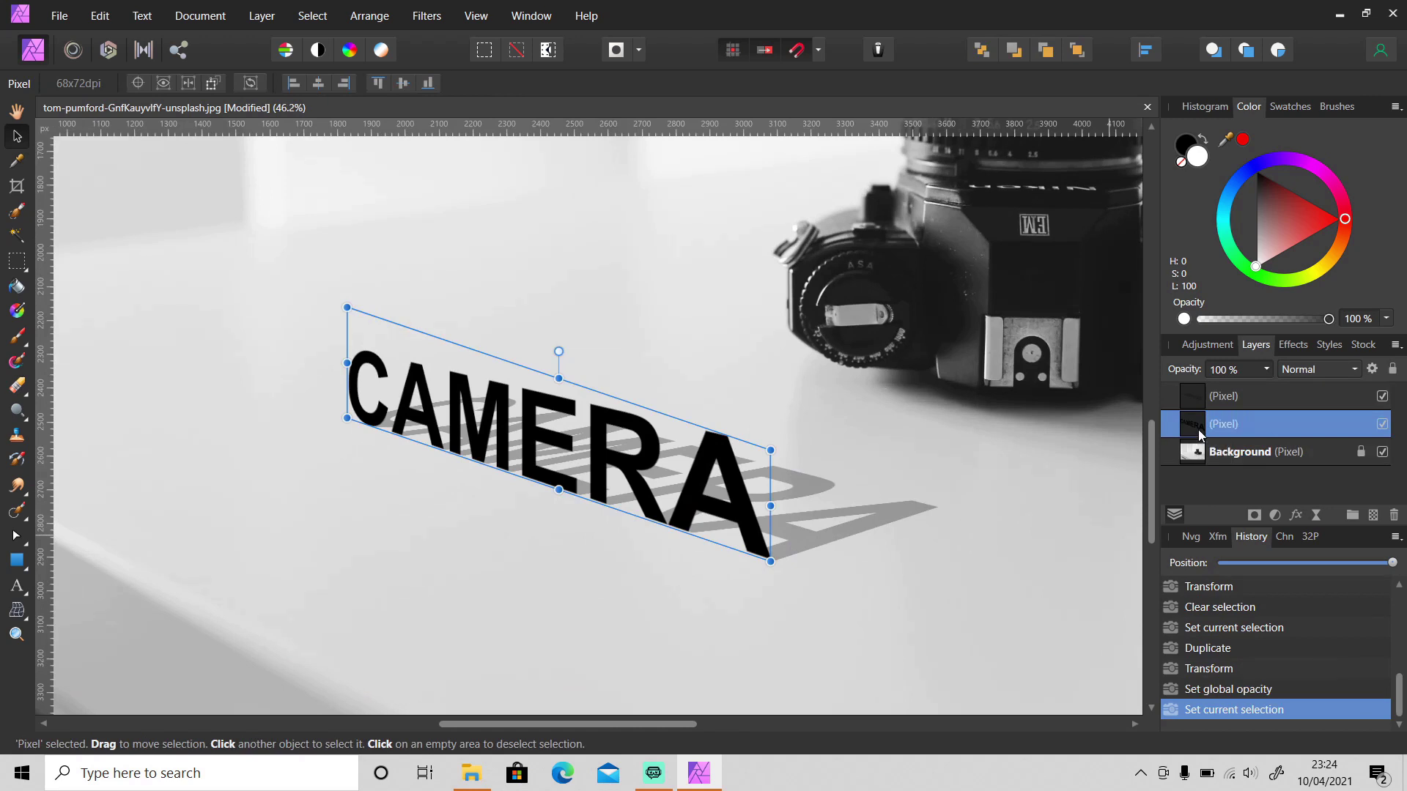
key("ctrl+j")
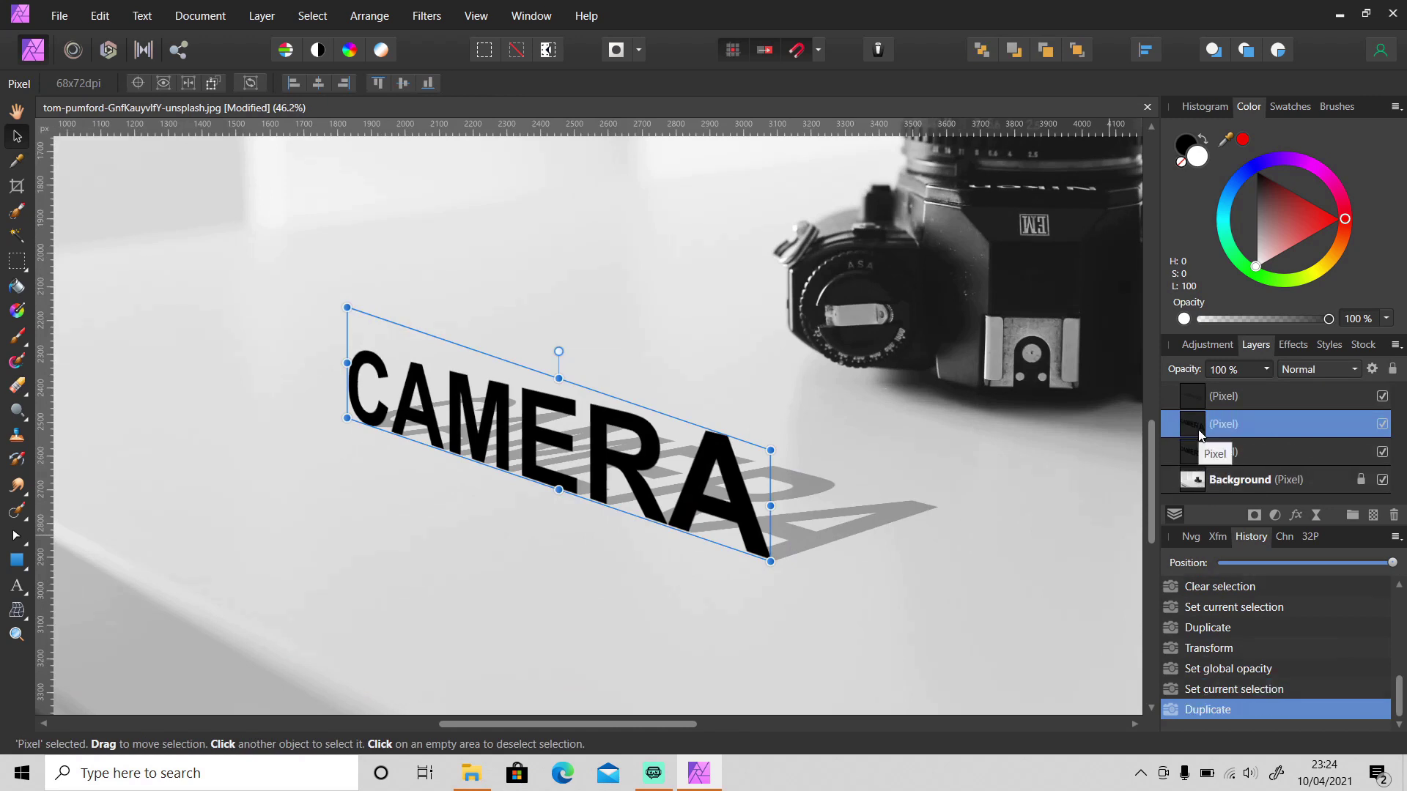
key("Left")
key("ctrl+j")
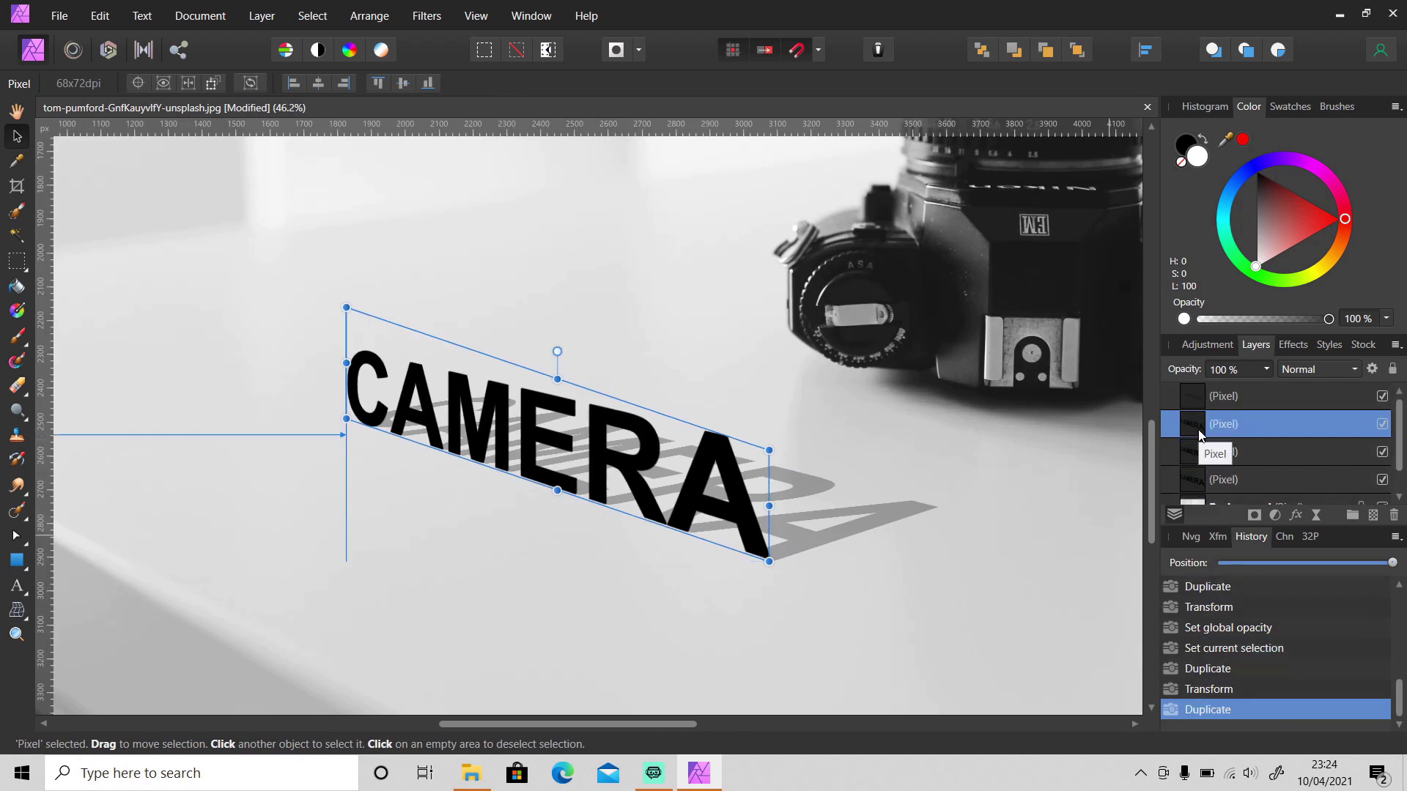
key("Left")
key("ctrl+j")
key("Left")
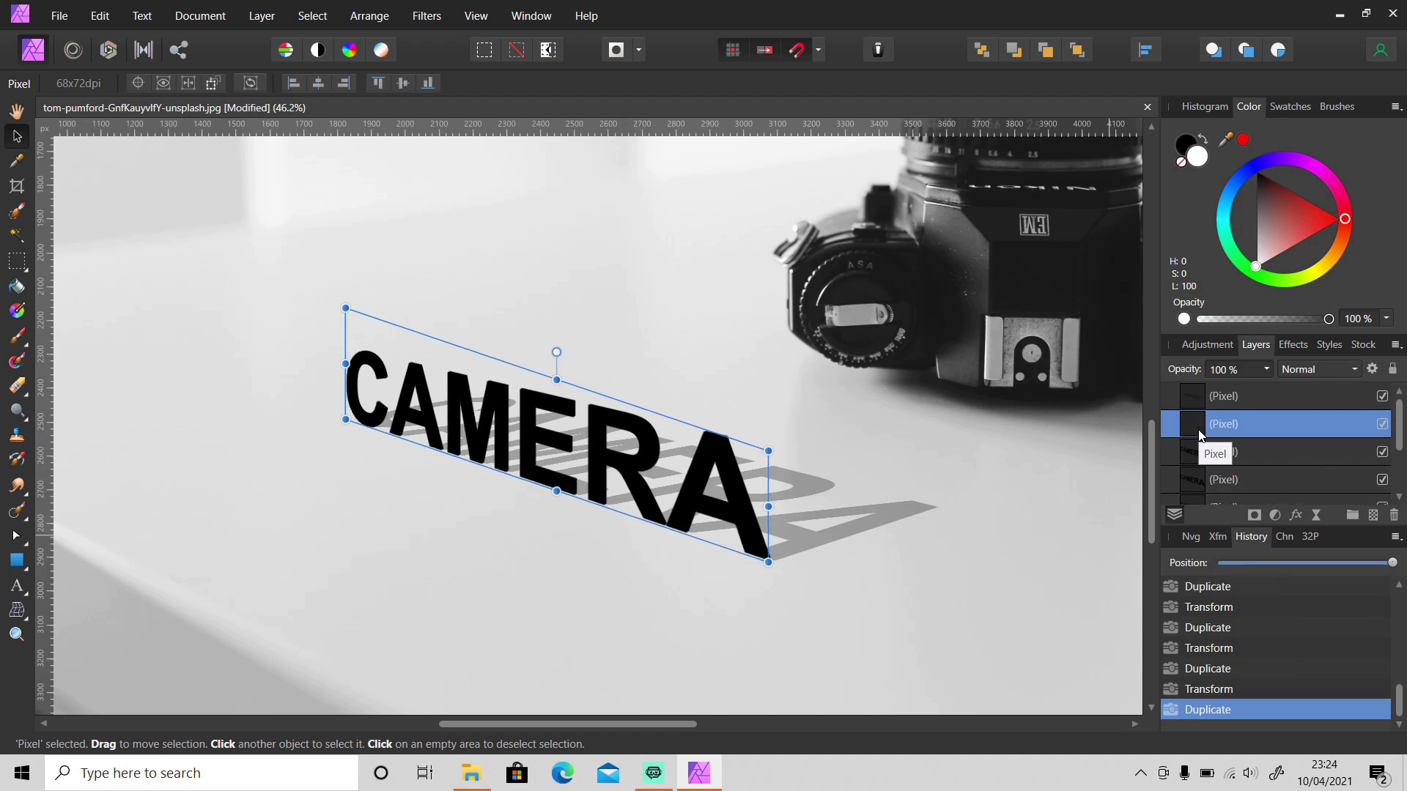
key("ctrl+j")
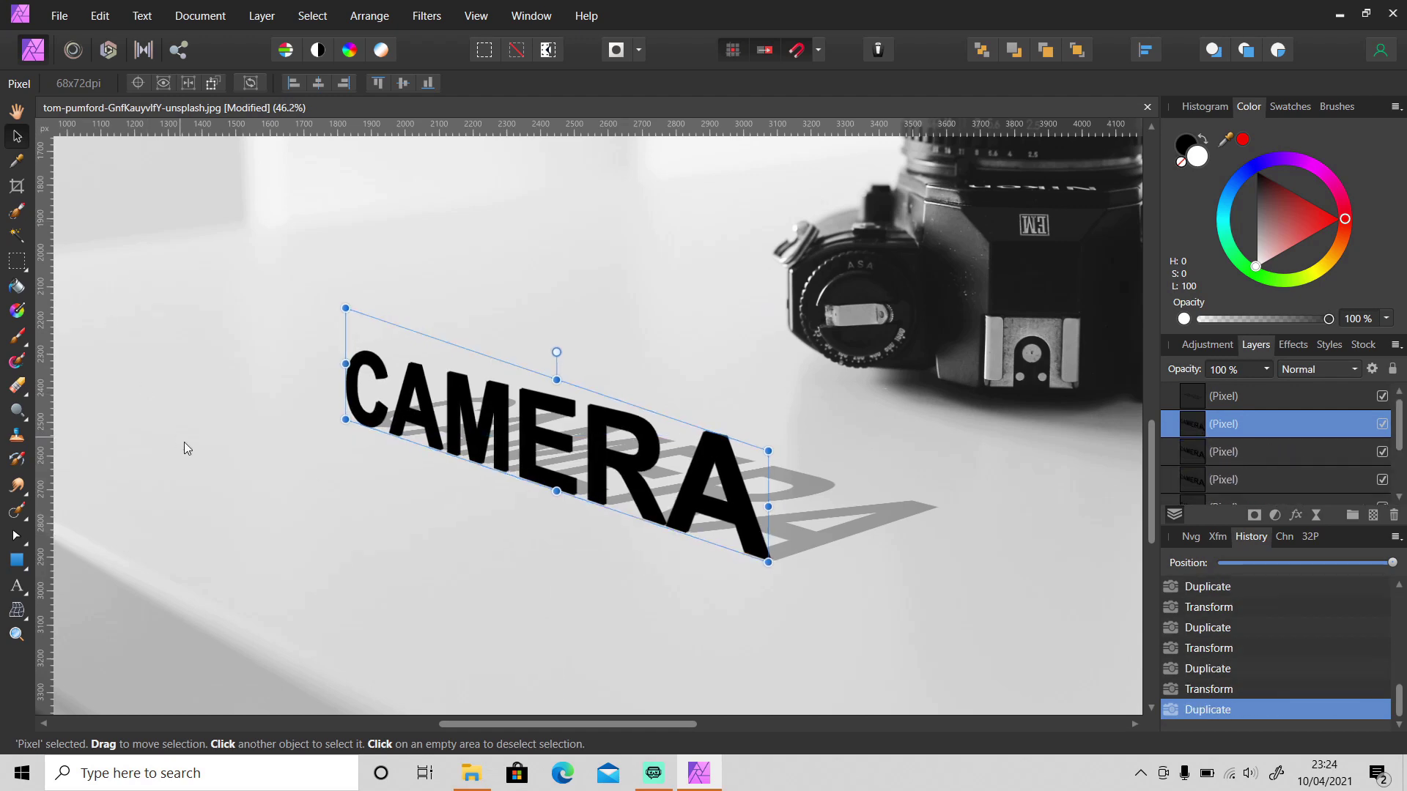
- Clear the selection and select the background photo layer
left_click(257, 469)
scroll(256, 468, "down", 4)
scroll(204, 491, "down", 2)
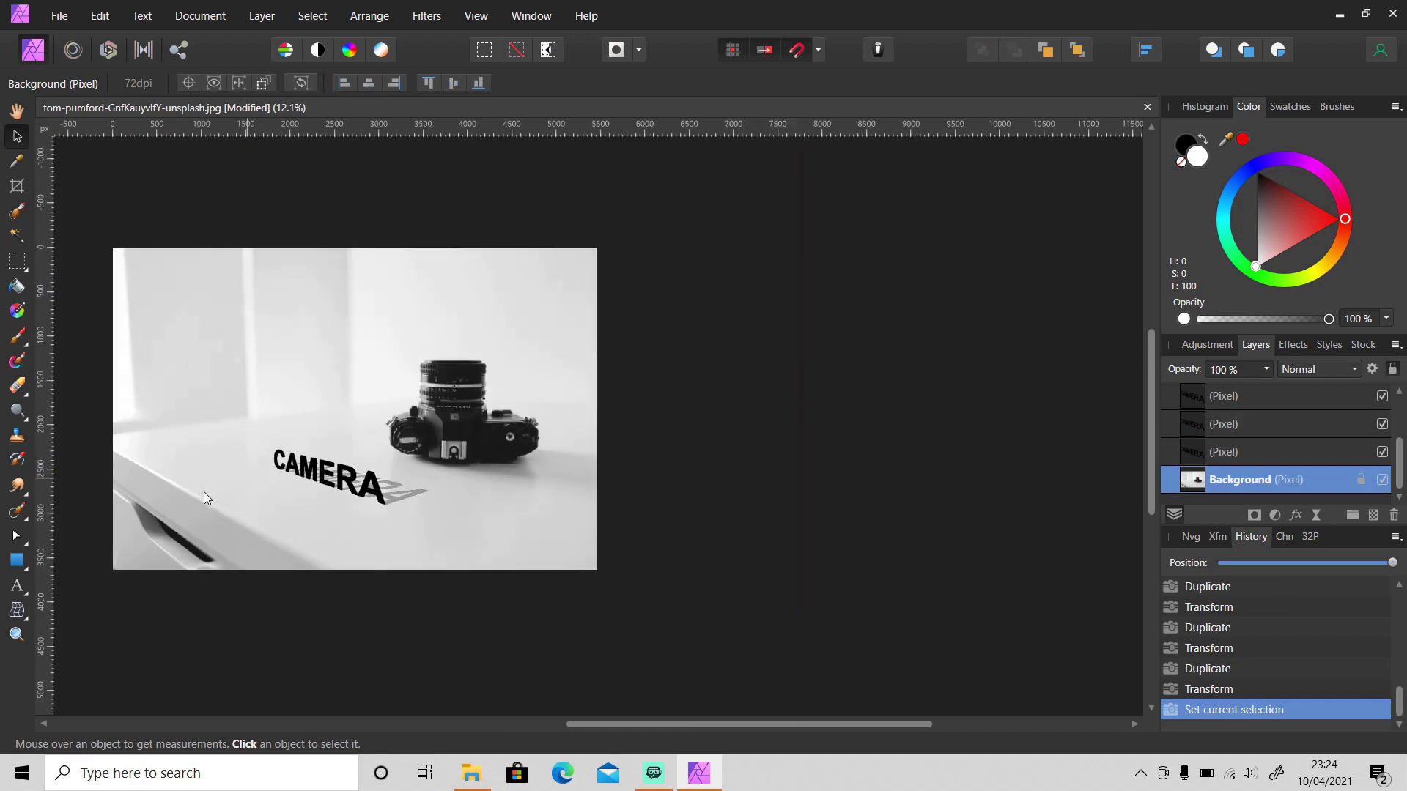
scroll(203, 491, "up", 2)
left_click_drag(647, 725, 577, 715)
scroll(599, 608, "up", 2)
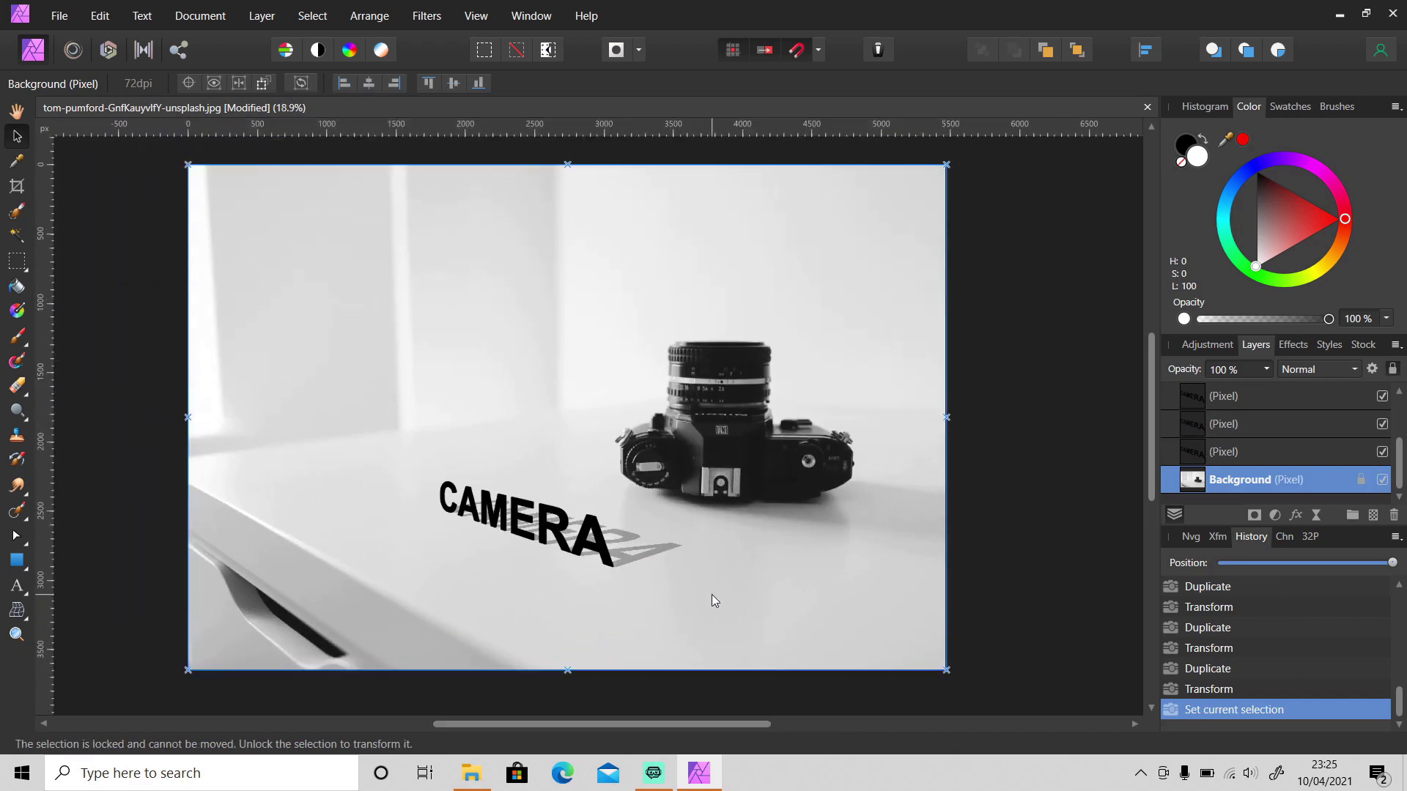
left_click(1040, 538)
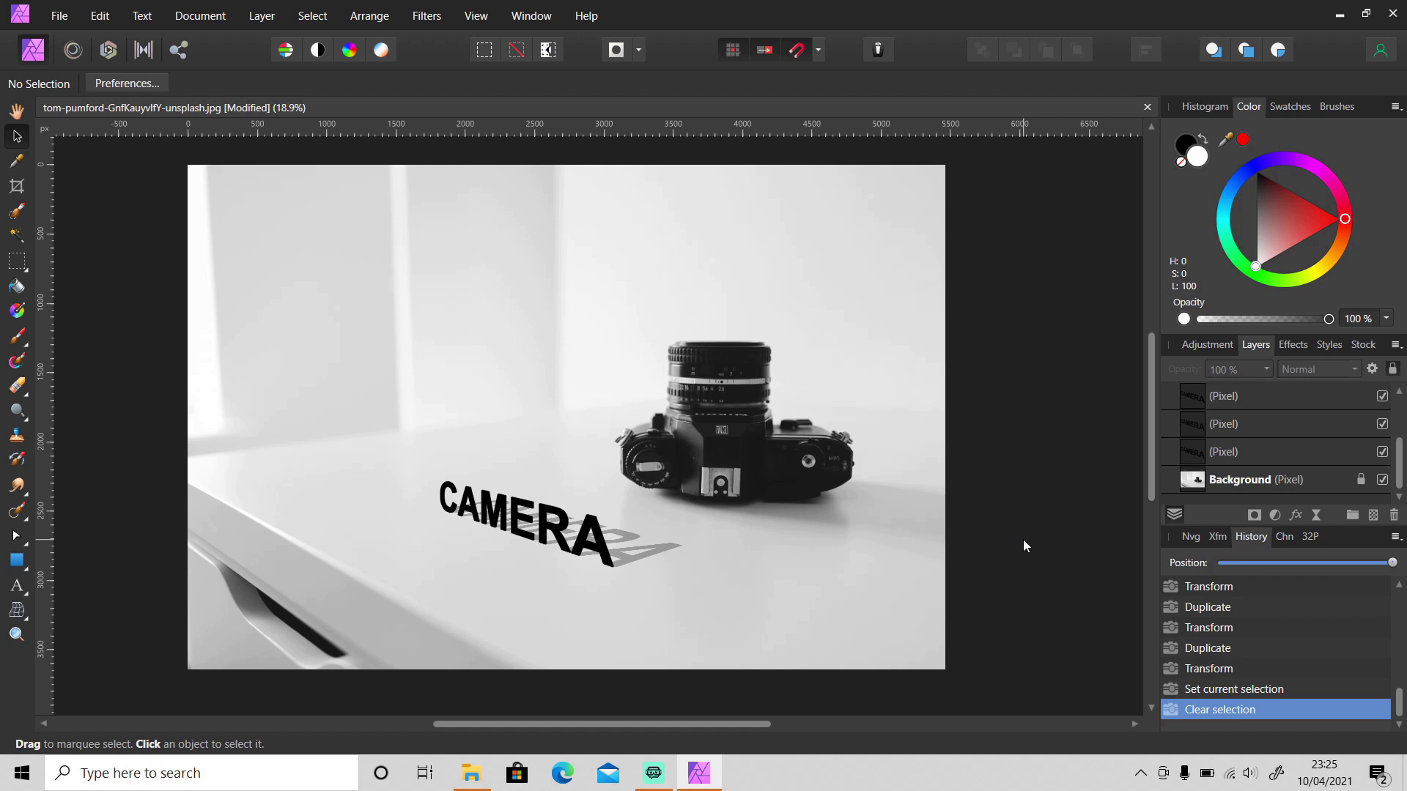
left_click(913, 551)
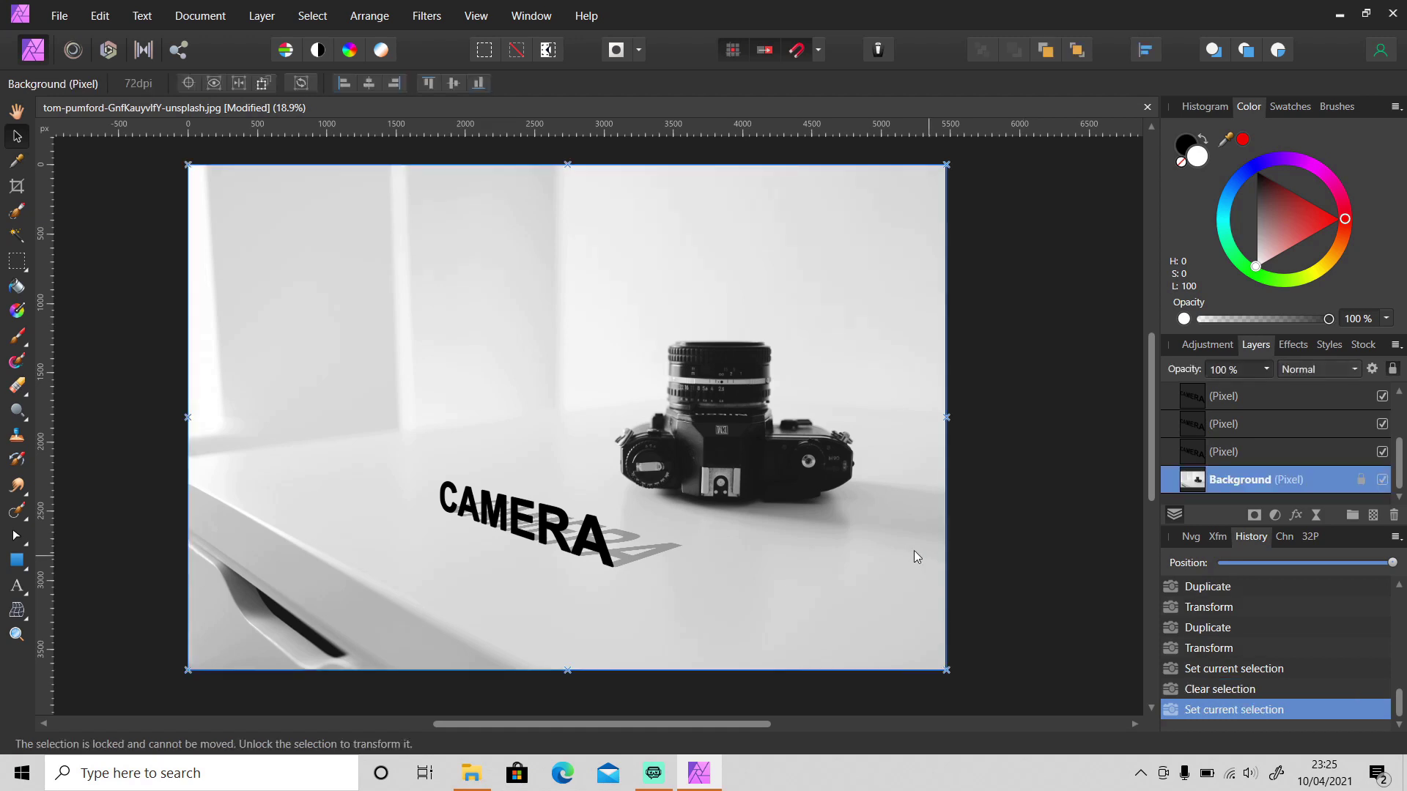
- Add a new artistic text line reading 'TEXT' above the table
key("t")
left_click(328, 375)
type("TEXT")
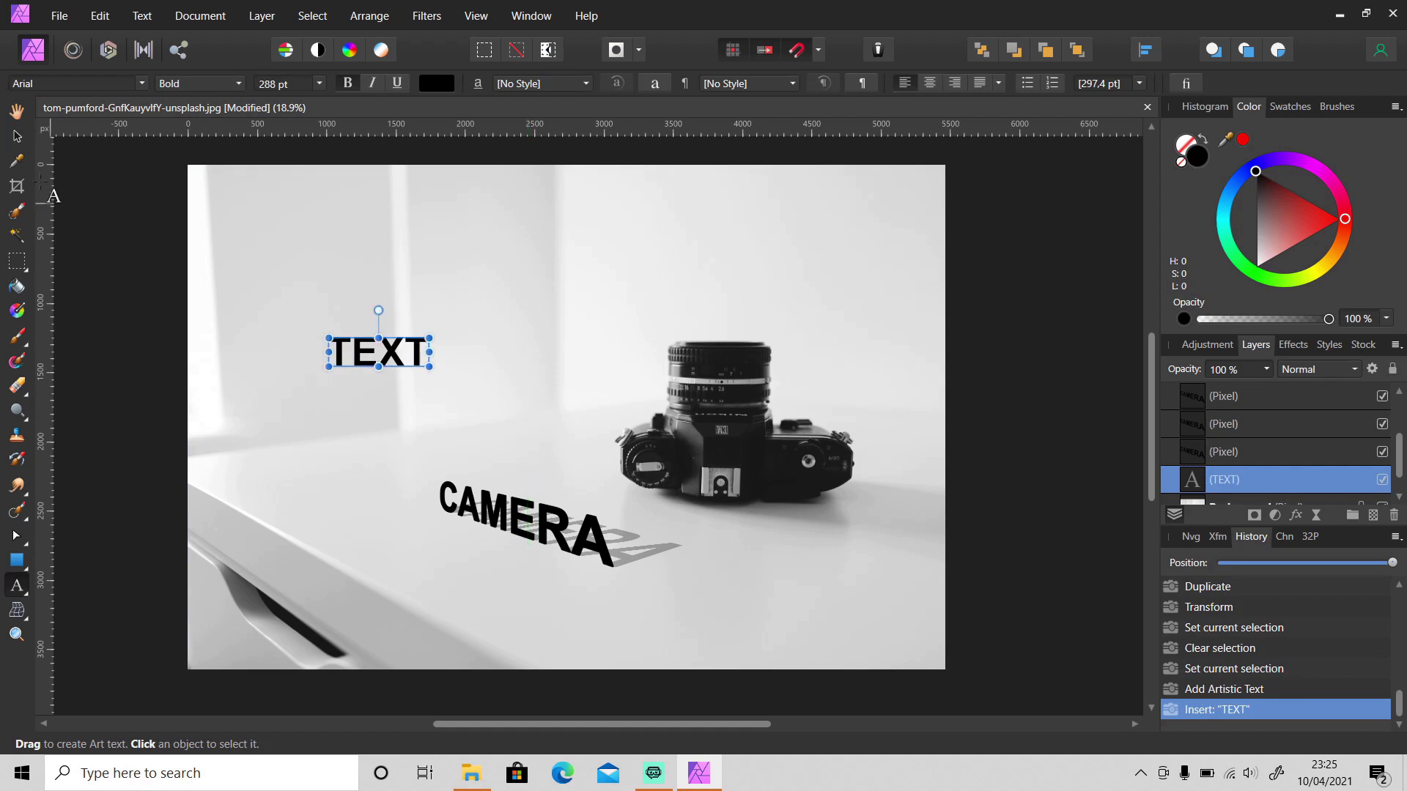
left_click(17, 137)
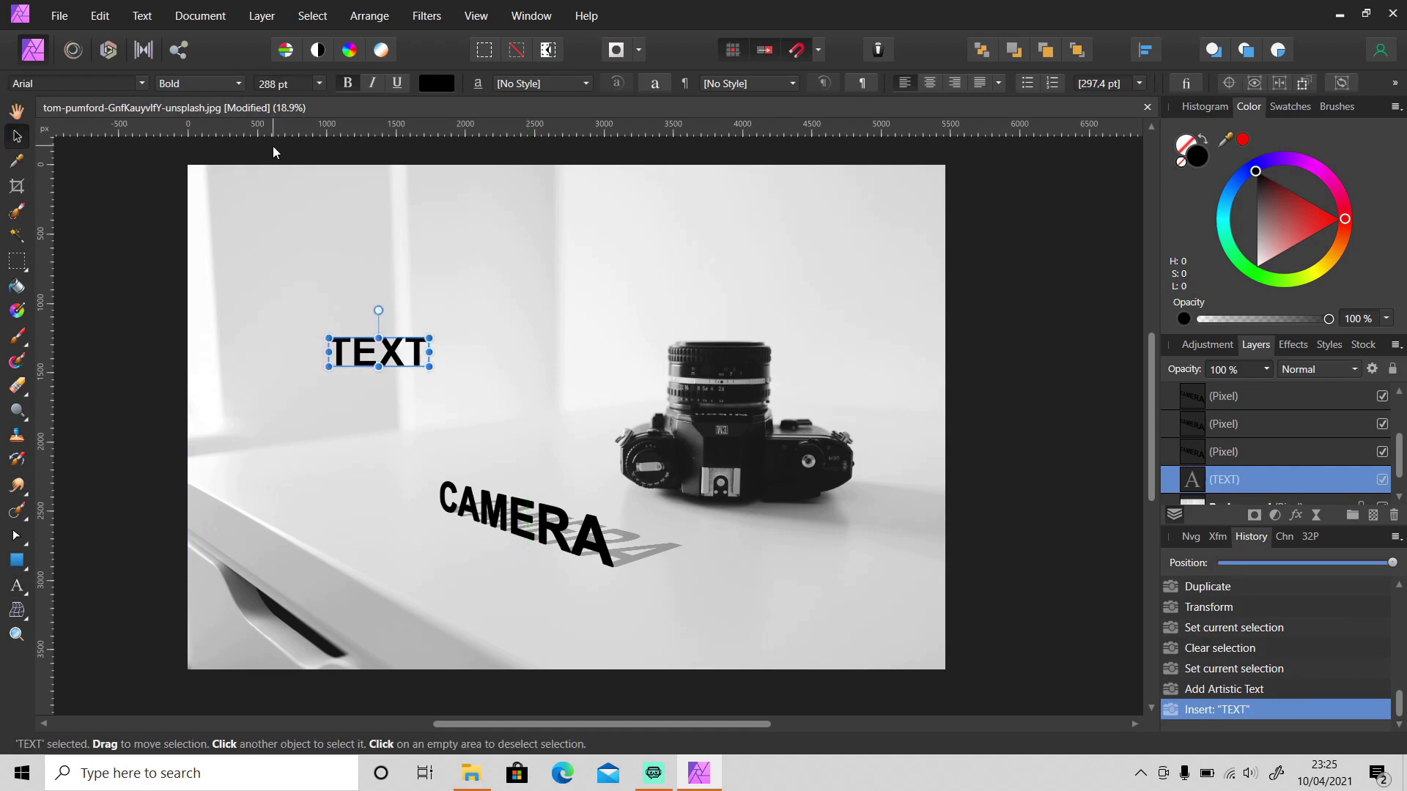
- Open the Shear distortion filter for the TEXT word
left_click(427, 18)
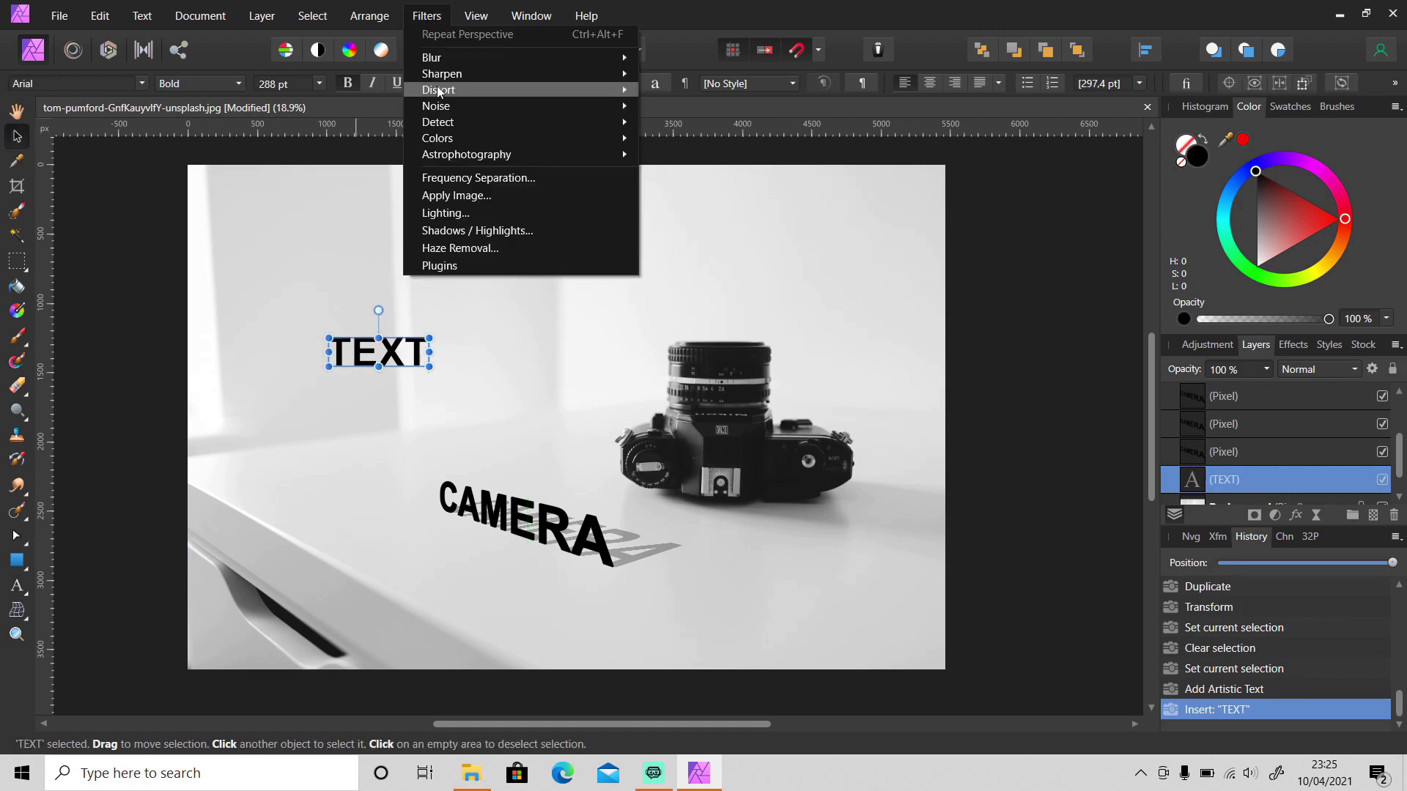
mouse_move(438, 91)
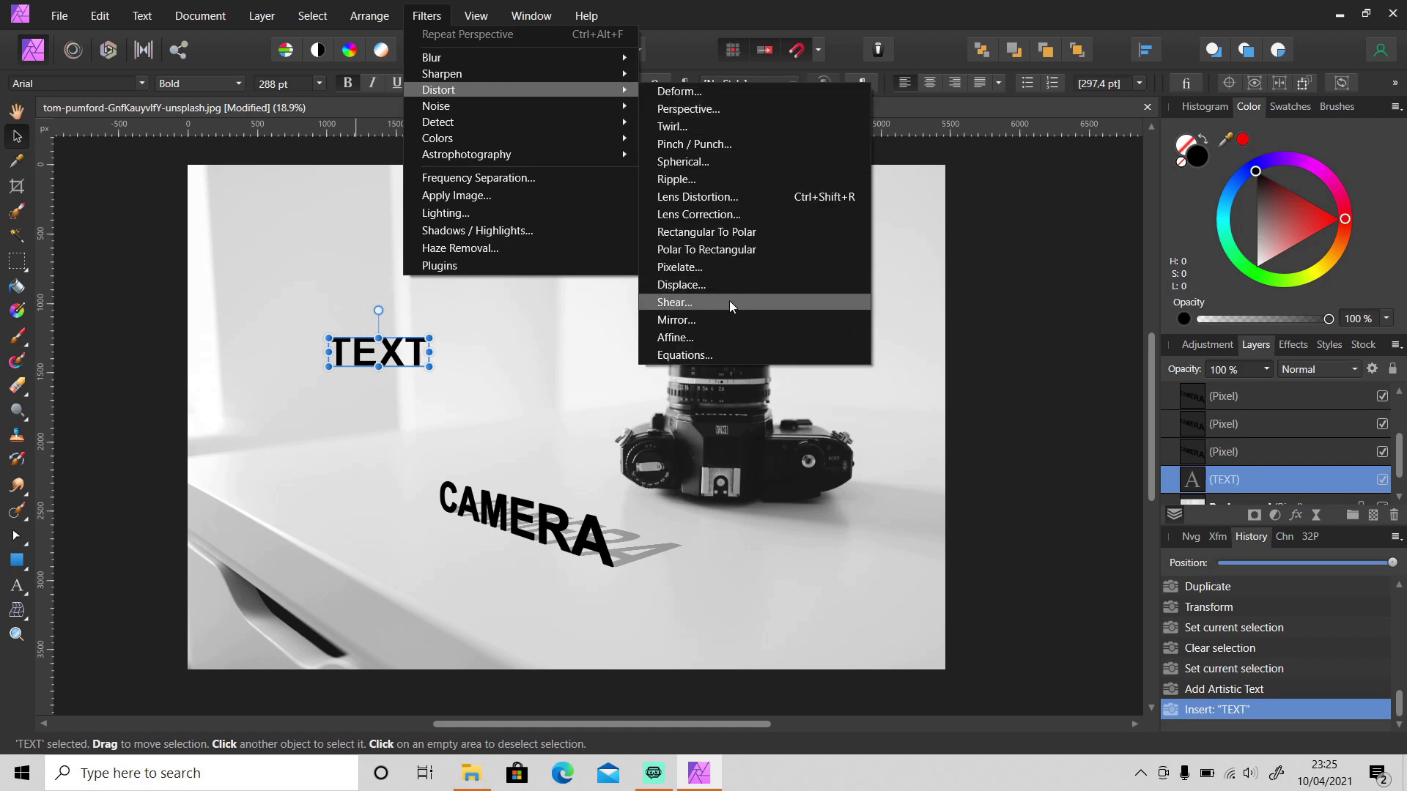
left_click(674, 302)
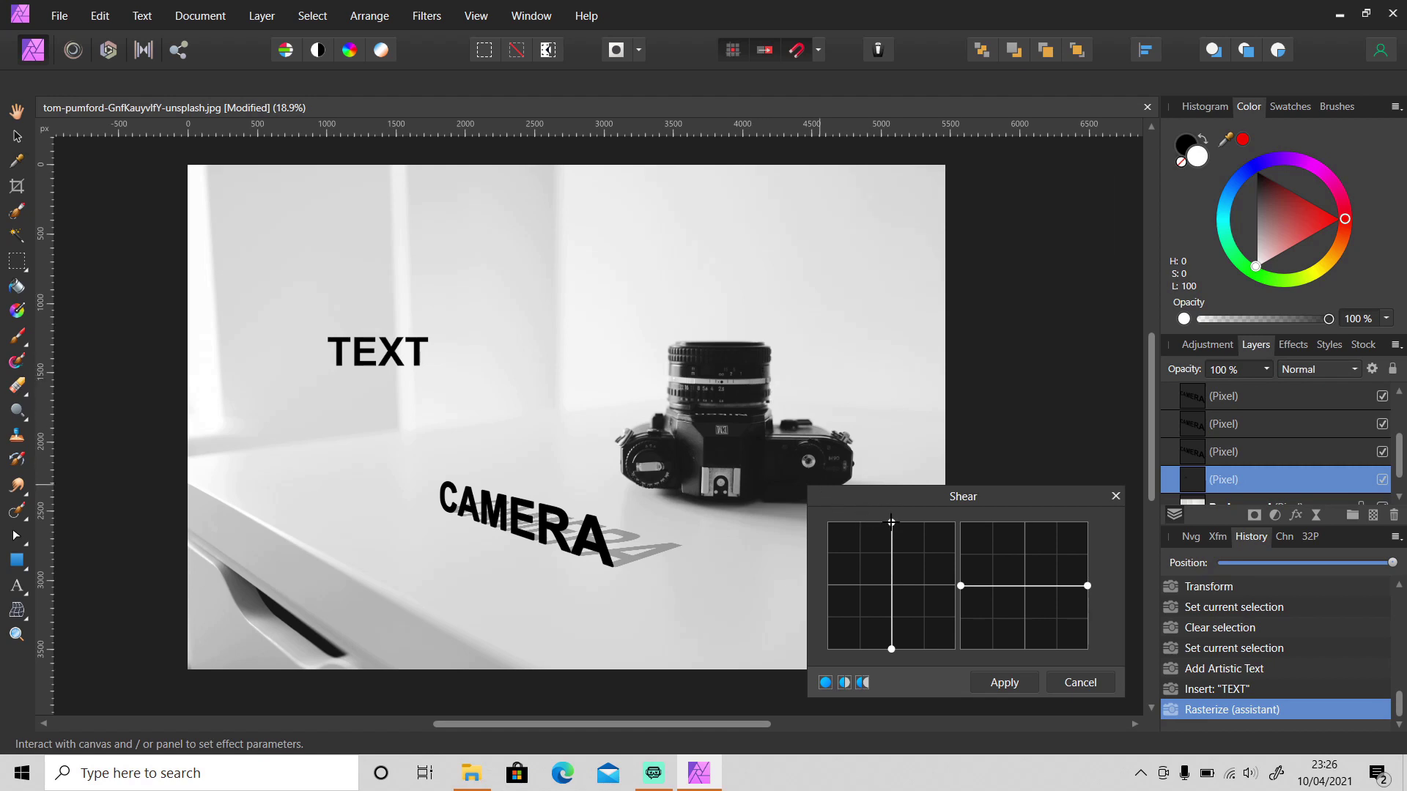
- Shape the shear curve so TEXT slants italic and tilts upward to the right, then apply it
left_click_drag(891, 522, 866, 523)
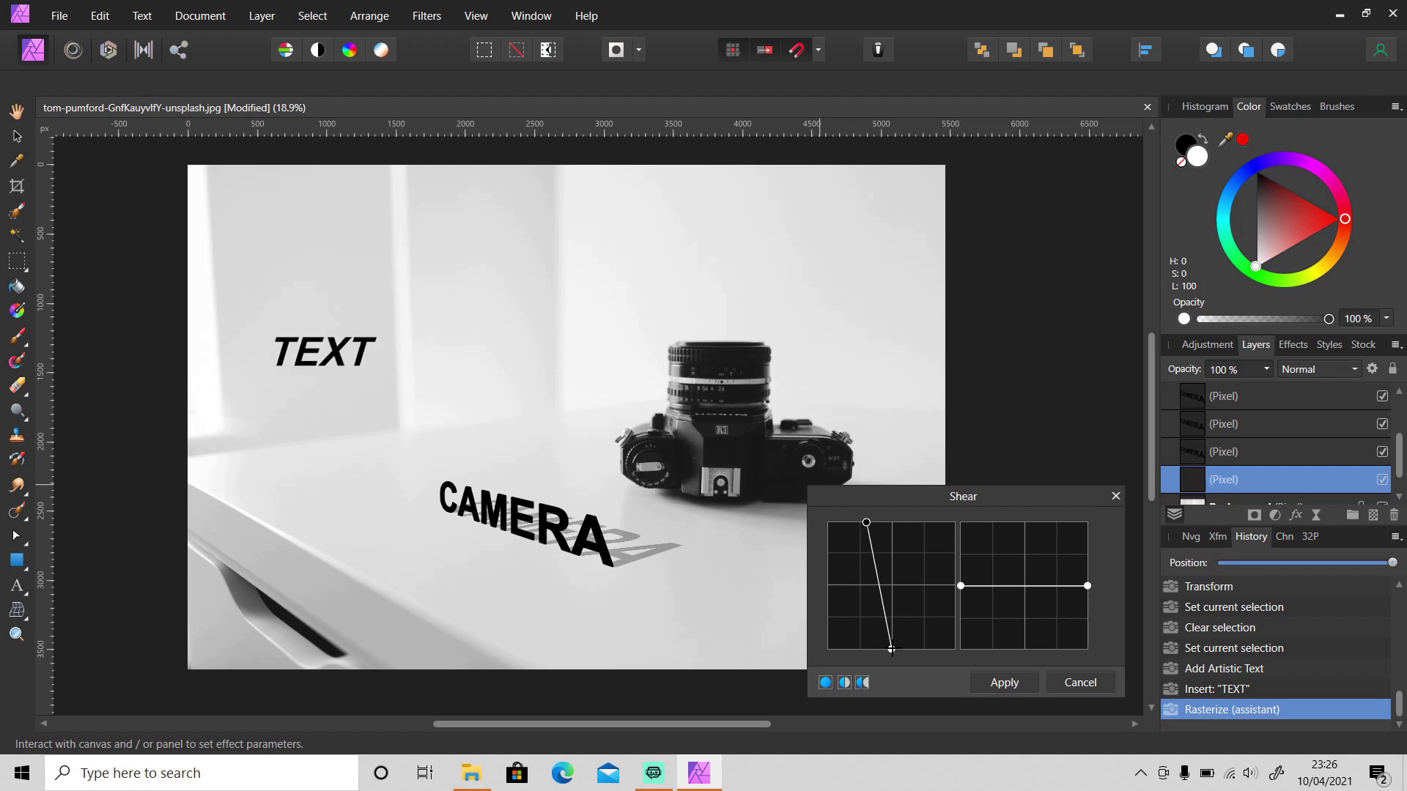
left_click_drag(891, 649, 909, 649)
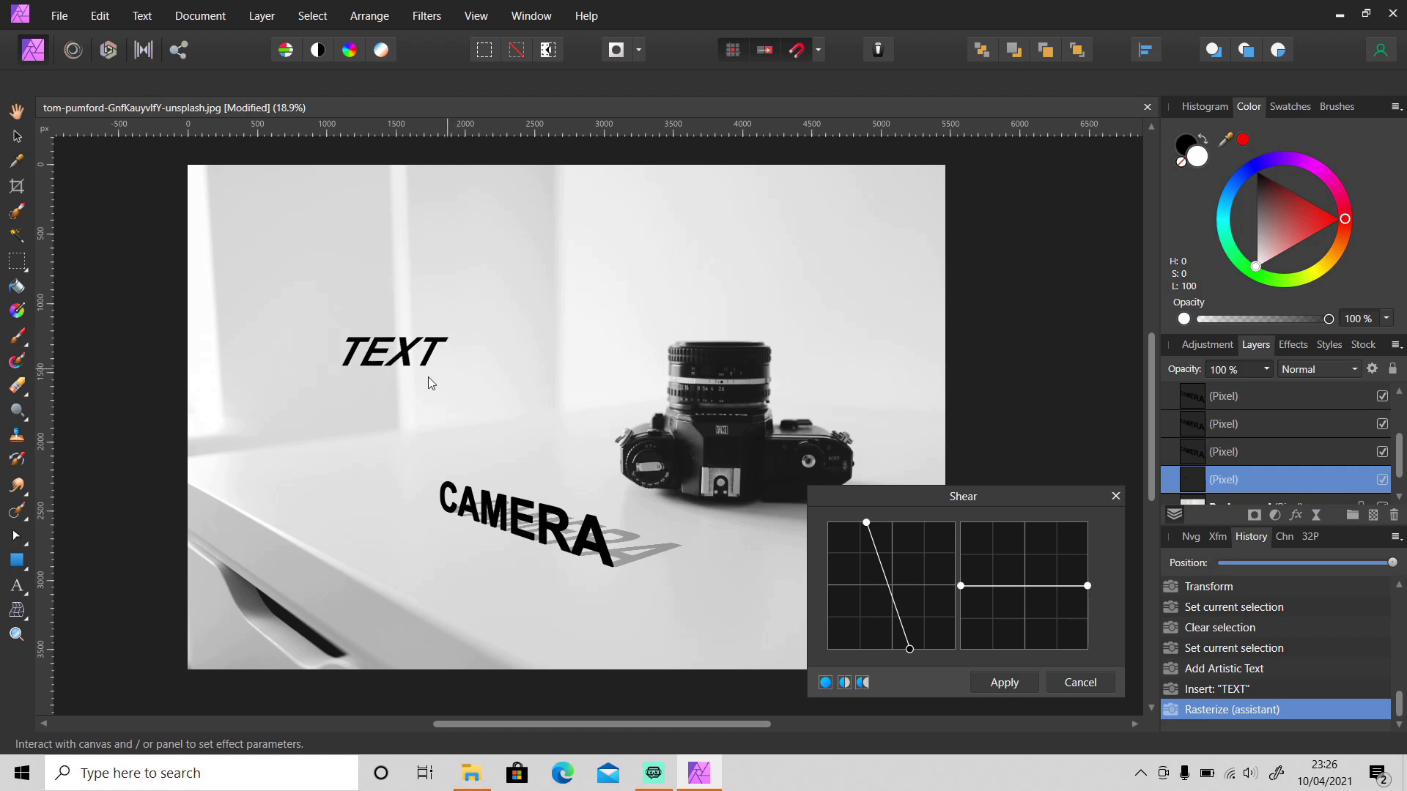
left_click_drag(961, 587, 961, 569)
left_click_drag(1087, 586, 1087, 607)
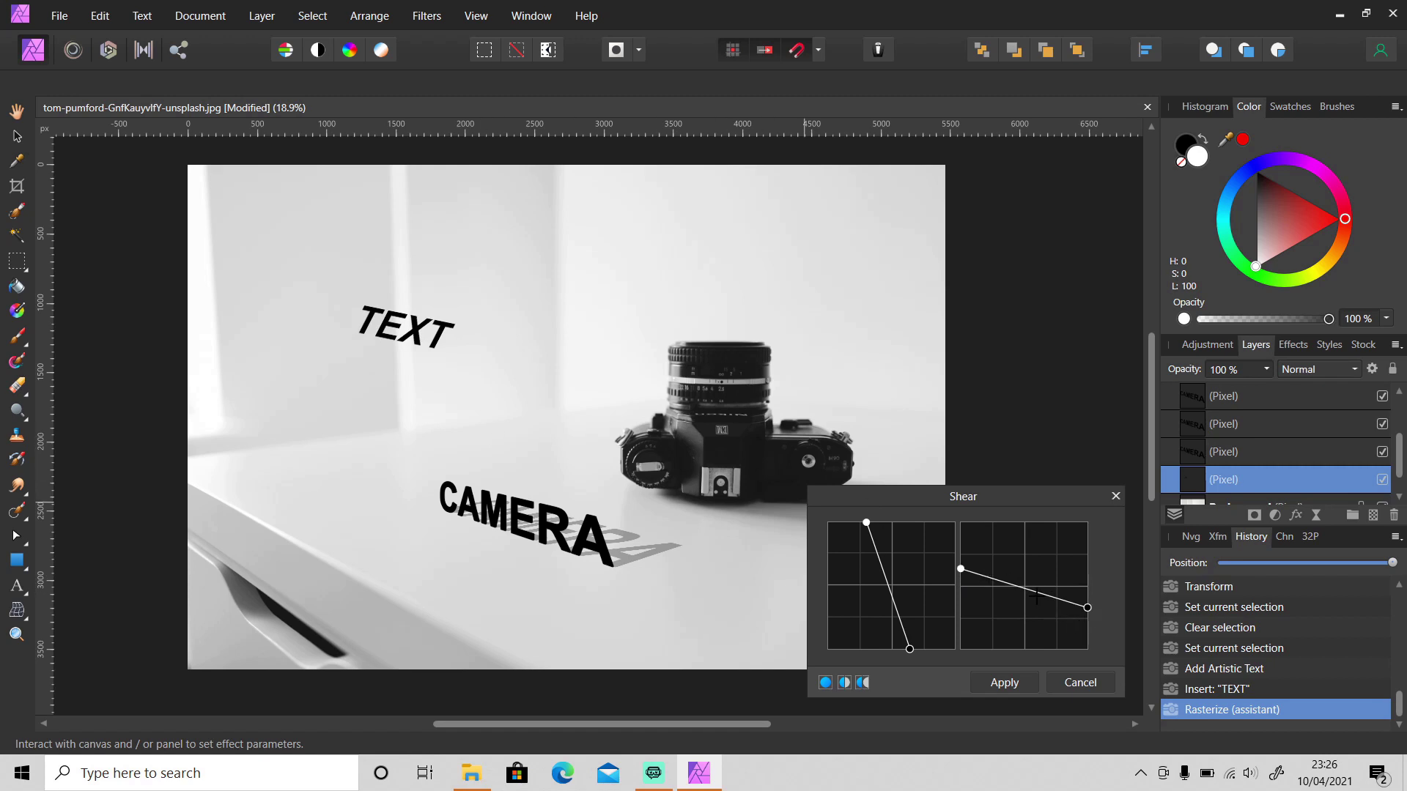
mouse_move(1052, 597)
left_mouse_down()
mouse_move(1054, 582)
mouse_move(992, 577)
mouse_move(987, 595)
mouse_move(1056, 573)
left_mouse_up()
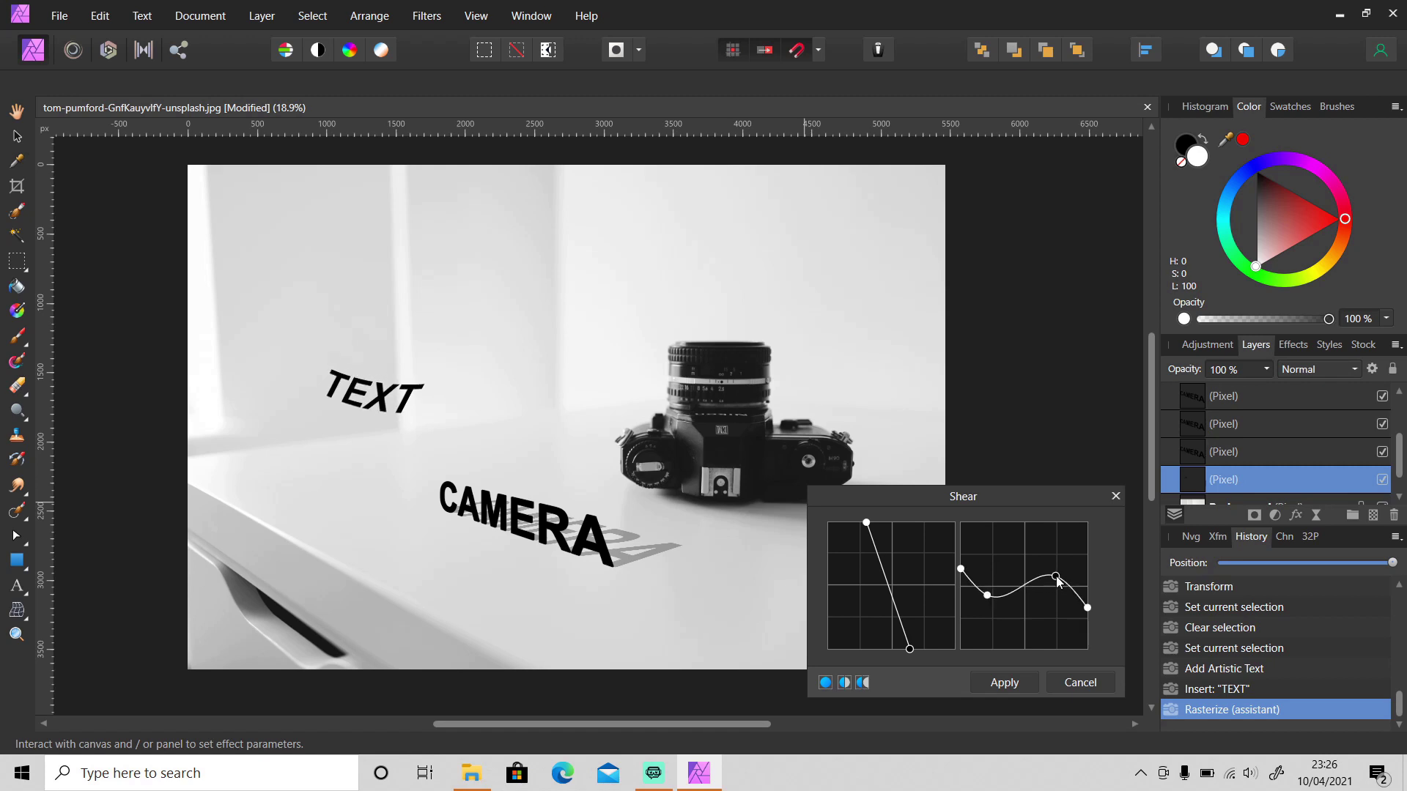
left_click(1000, 683)
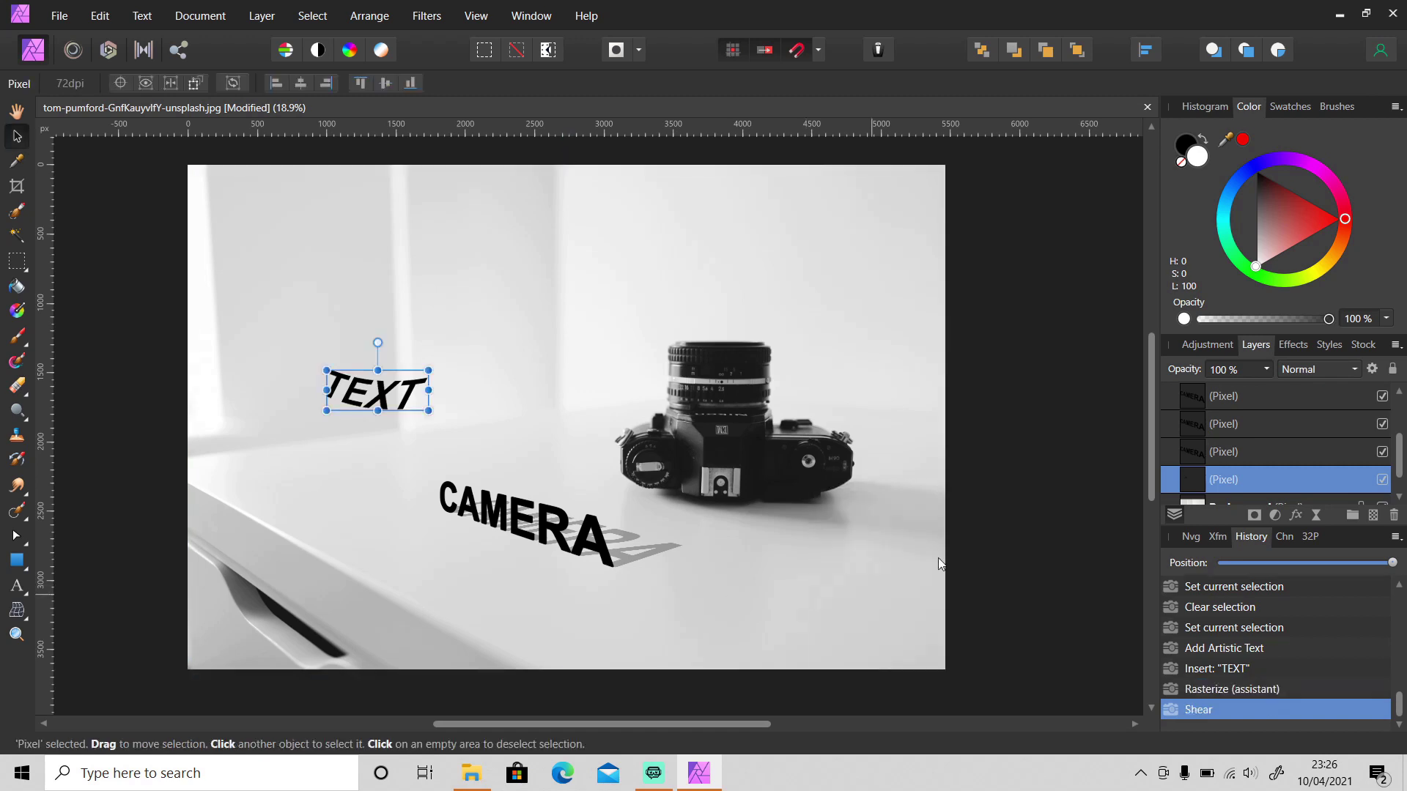
left_click(19, 610)
left_click(82, 634)
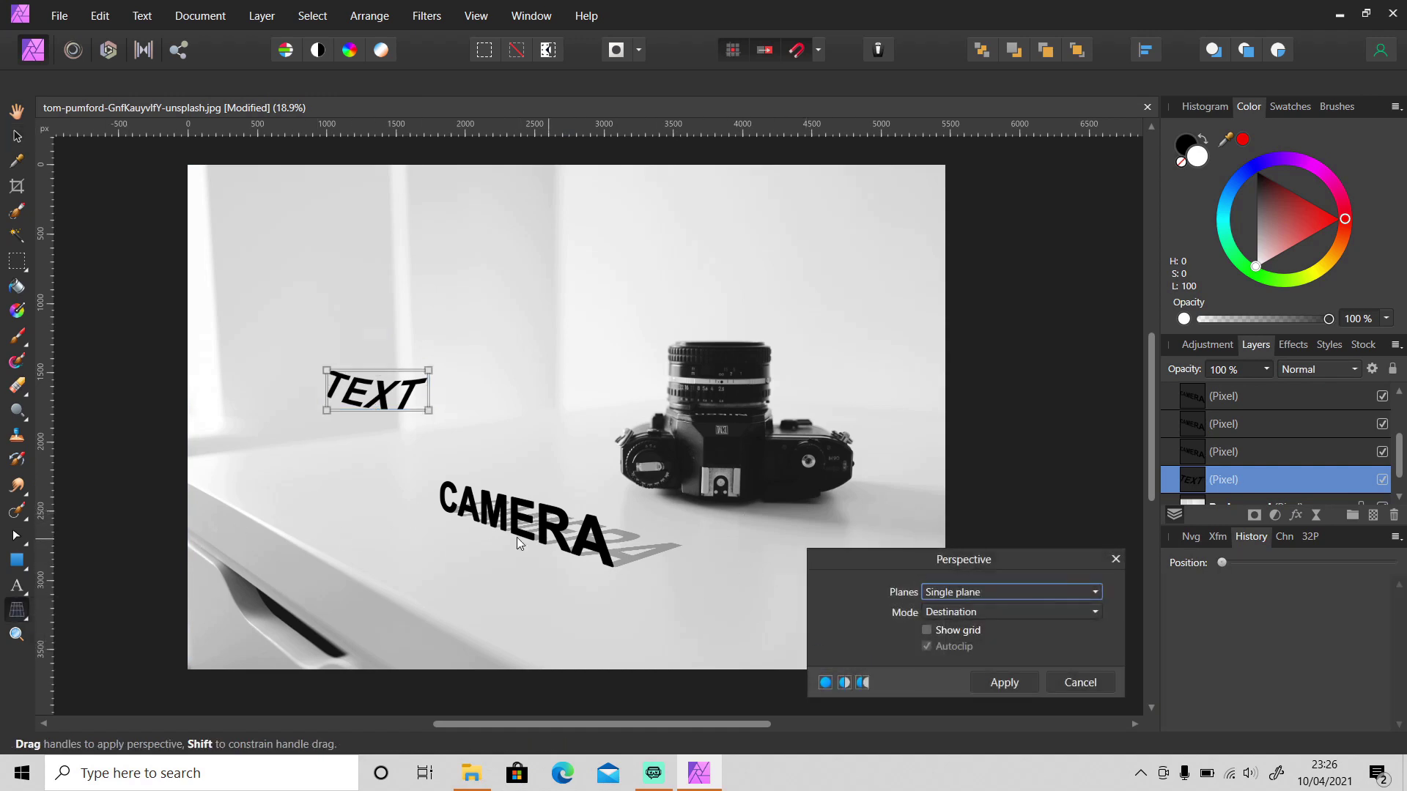
left_click(1003, 682)
left_click(1009, 545)
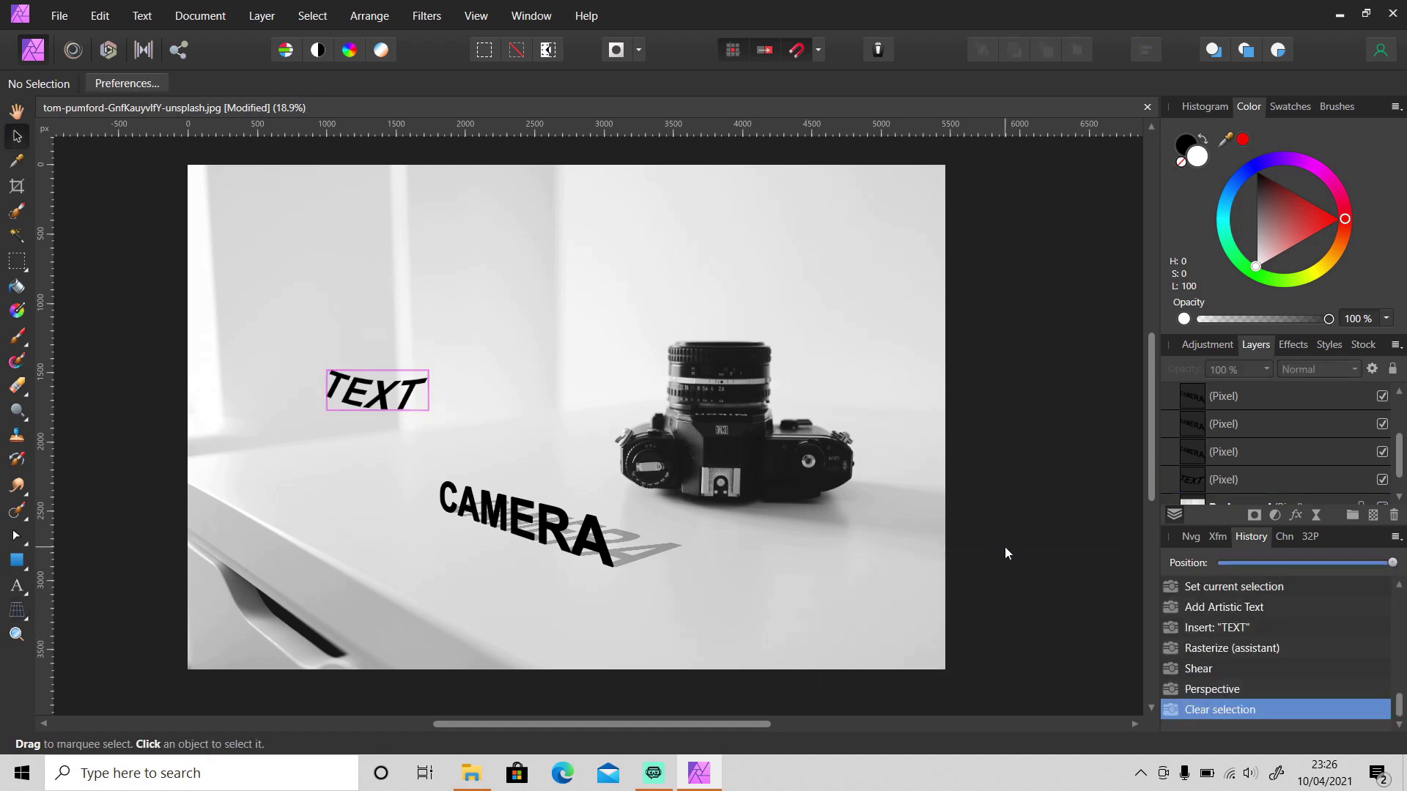